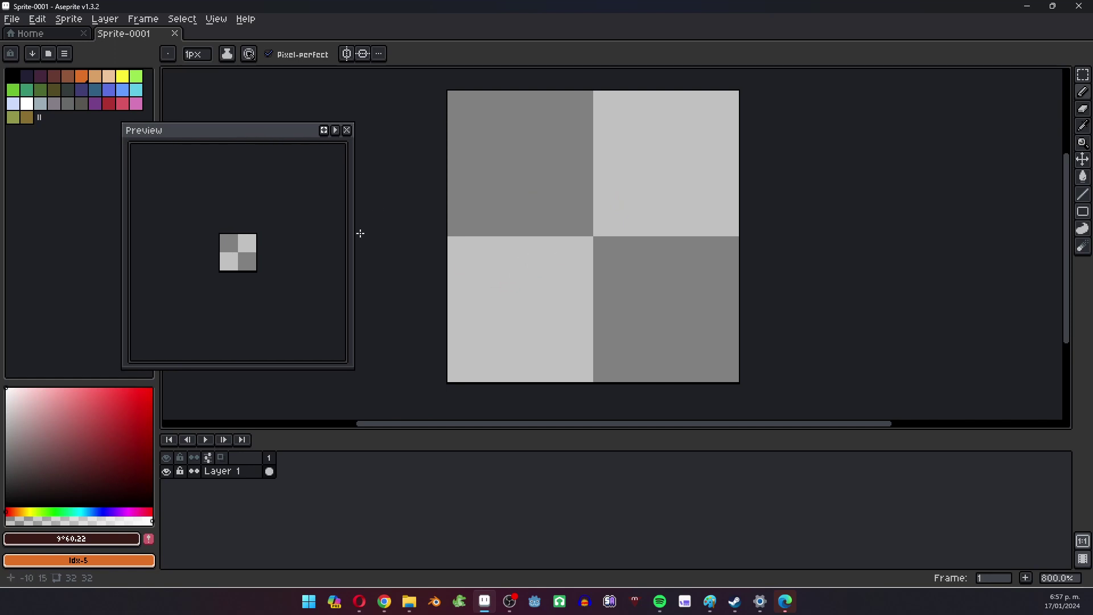
# Turn on both horizontal and vertical symmetry for drawing on the sprite canvas
pyautogui.click(507, 249)
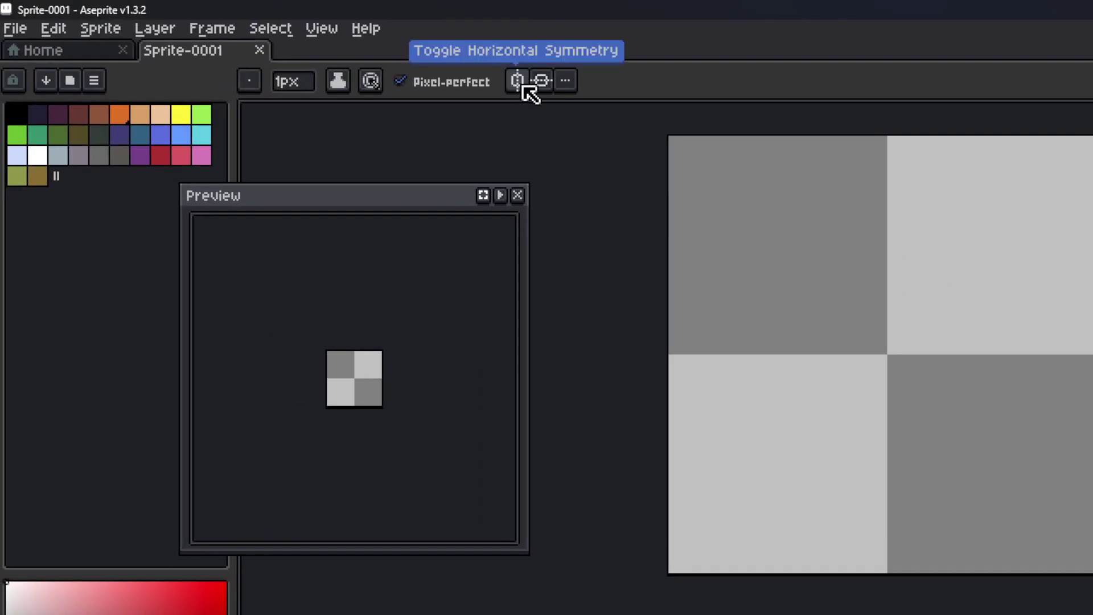
pyautogui.click(299, 23)
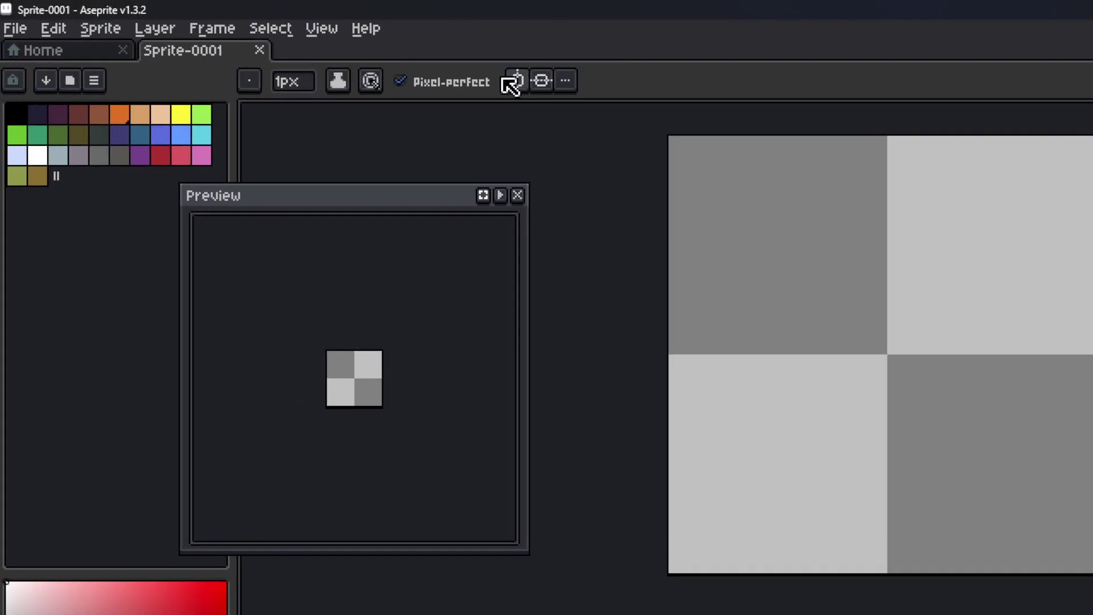
pyautogui.click(518, 83)
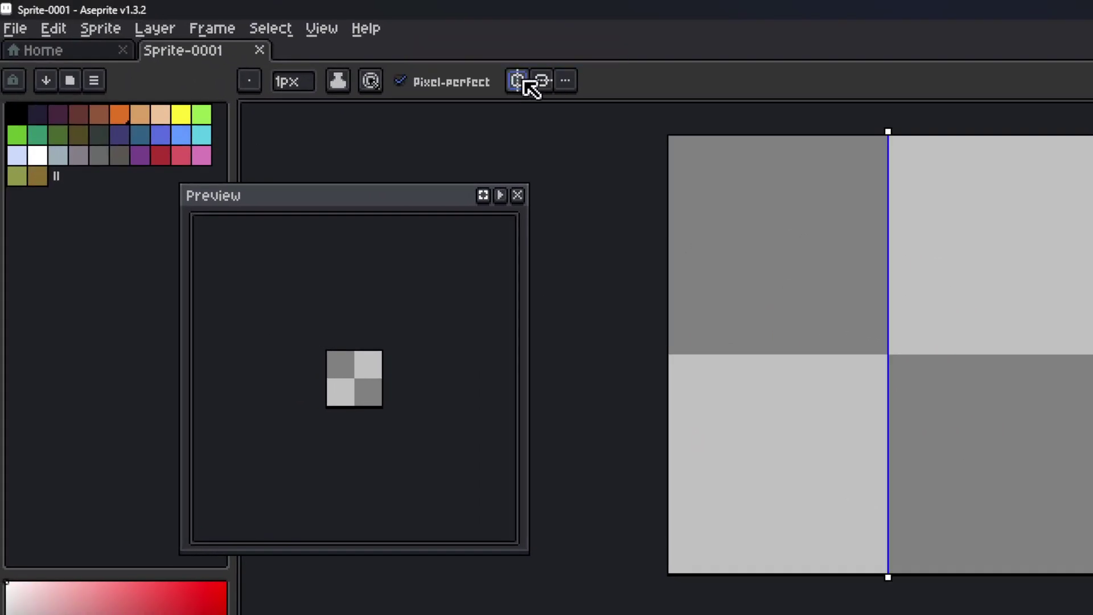
pyautogui.click(542, 81)
pyautogui.click(324, 28)
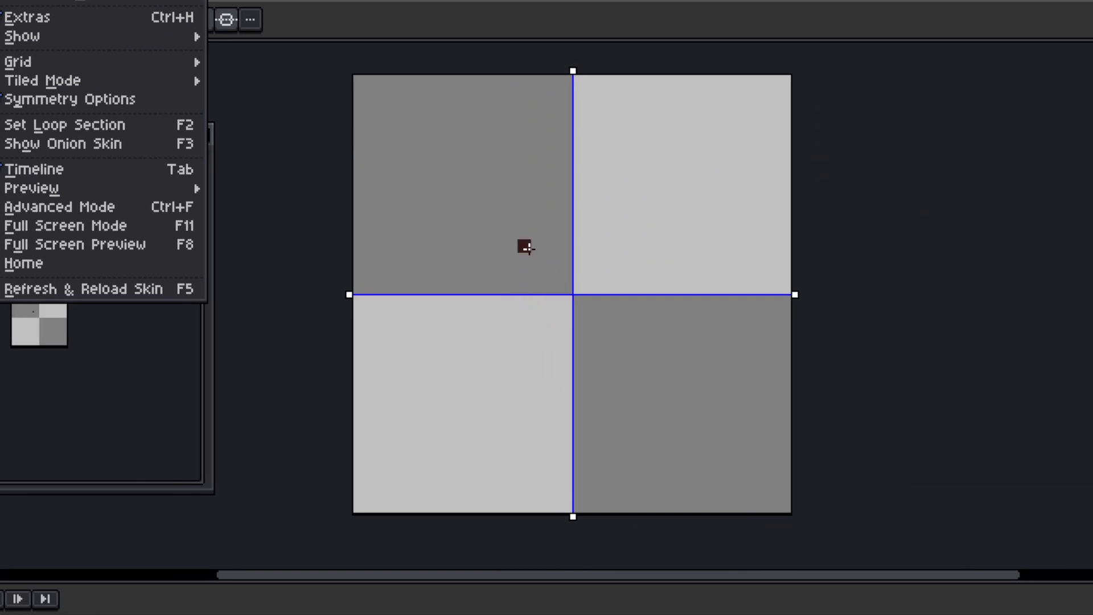
pyautogui.click(840, 307)
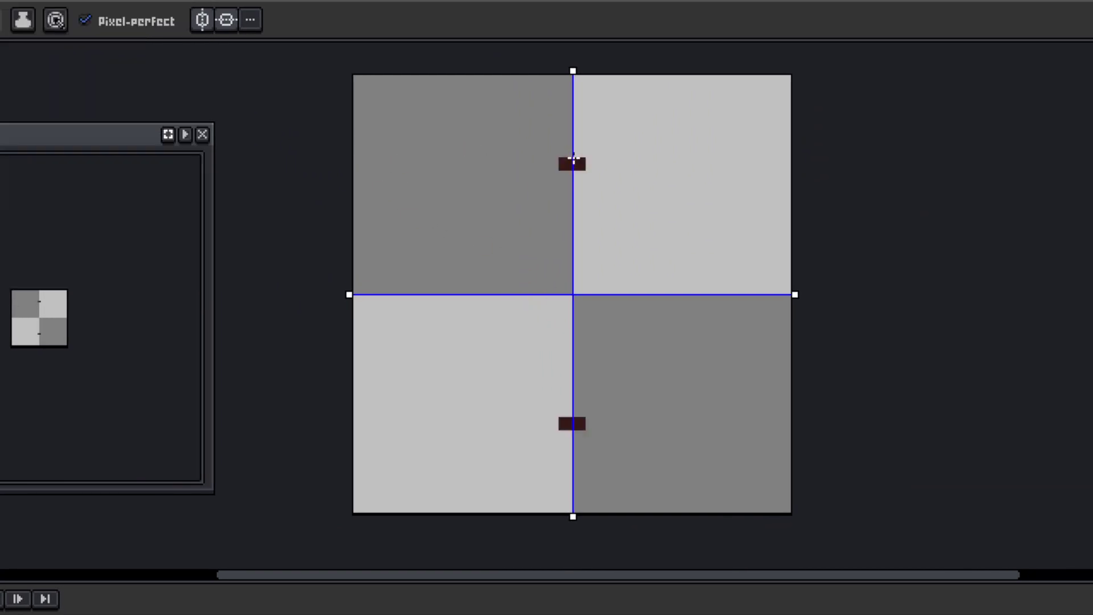
# Draw a dark brown oval about 18 by 20 px at the canvas centre and fill it solid
pyautogui.moveTo(573, 161)
pyautogui.mouseDown()
pyautogui.moveTo(472, 229)
pyautogui.moveTo(483, 359)
pyautogui.moveTo(517, 192)
pyautogui.moveTo(558, 180)
pyautogui.mouseUp()
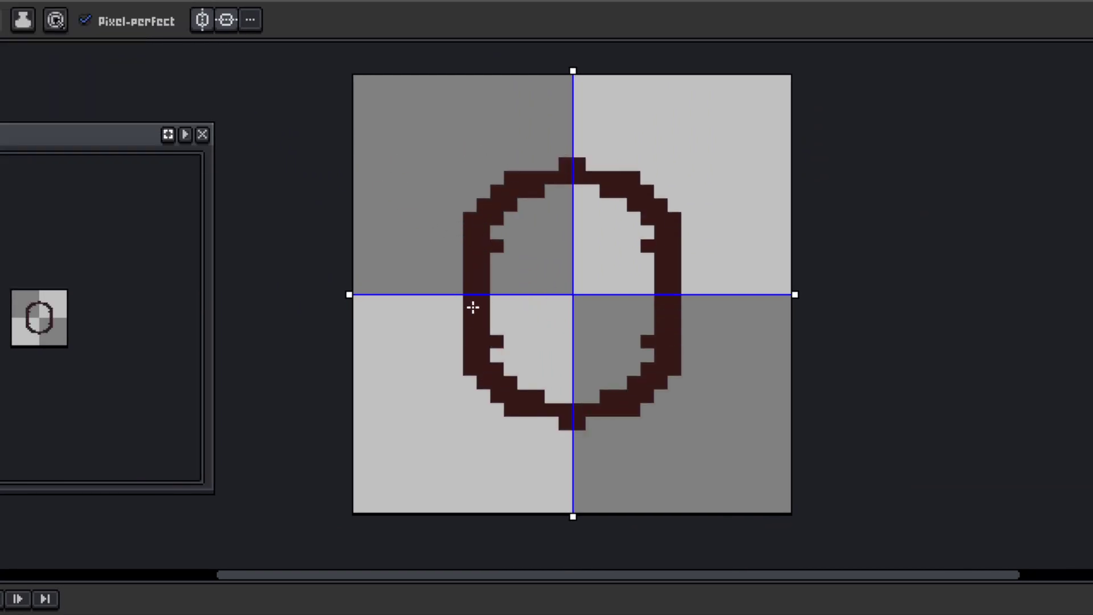
pyautogui.moveTo(472, 308); pyautogui.dragTo(468, 323)
pyautogui.moveTo(545, 191); pyautogui.dragTo(575, 191)
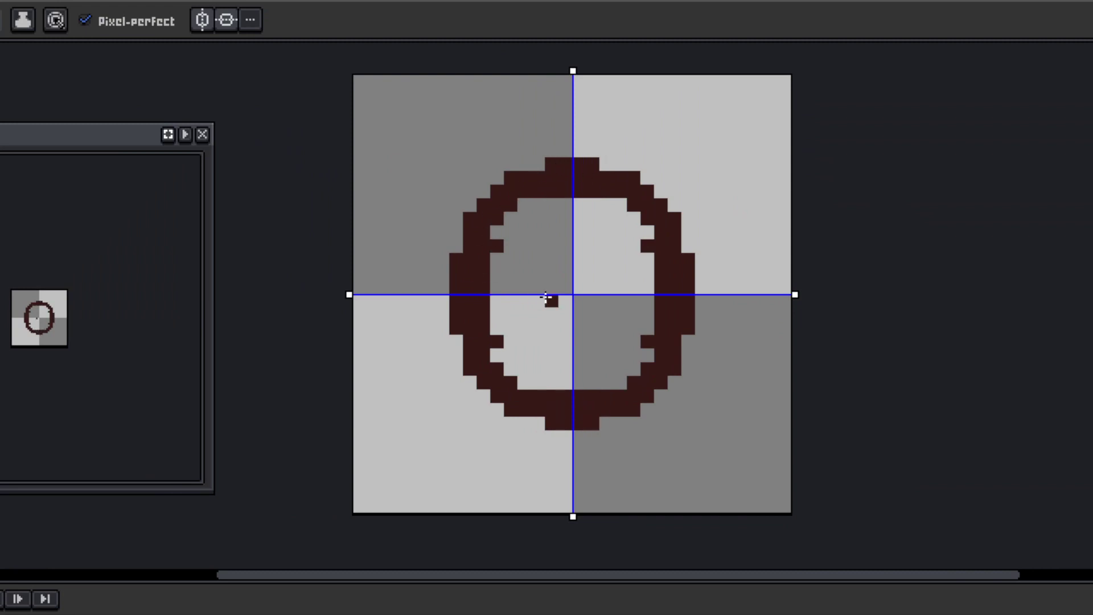
pyautogui.press('g')
pyautogui.click(551, 315)
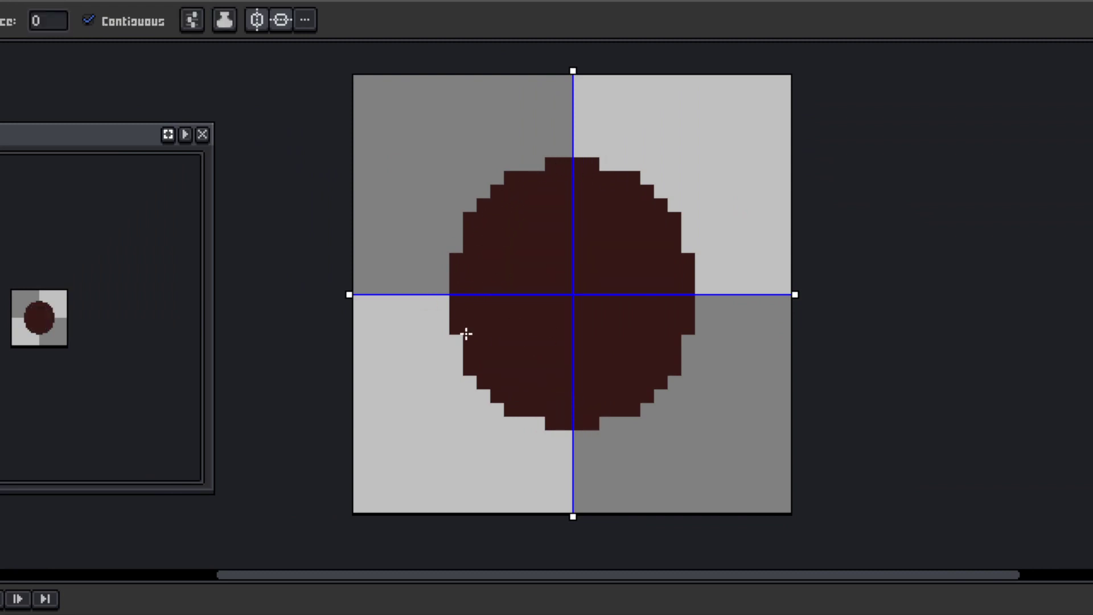
pyautogui.click(460, 353)
pyautogui.hotkey('ctrl', 'z')
pyautogui.click(446, 274)
pyautogui.hotkey('ctrl', 'z')
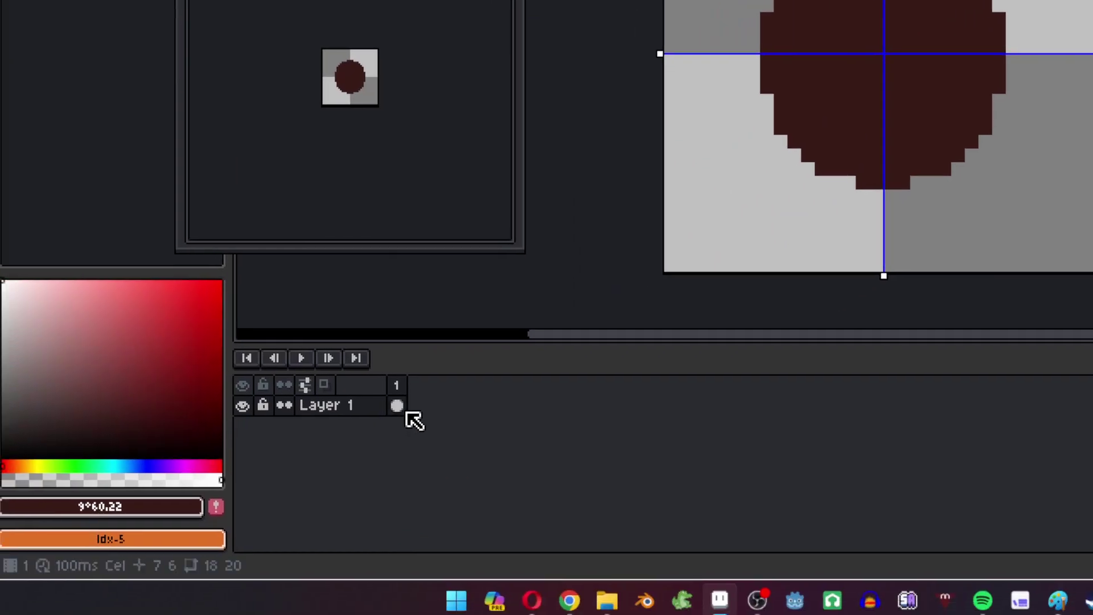
# Add a second frame after frame 1 and clear the copied oval from it
pyautogui.rightClick(404, 405)
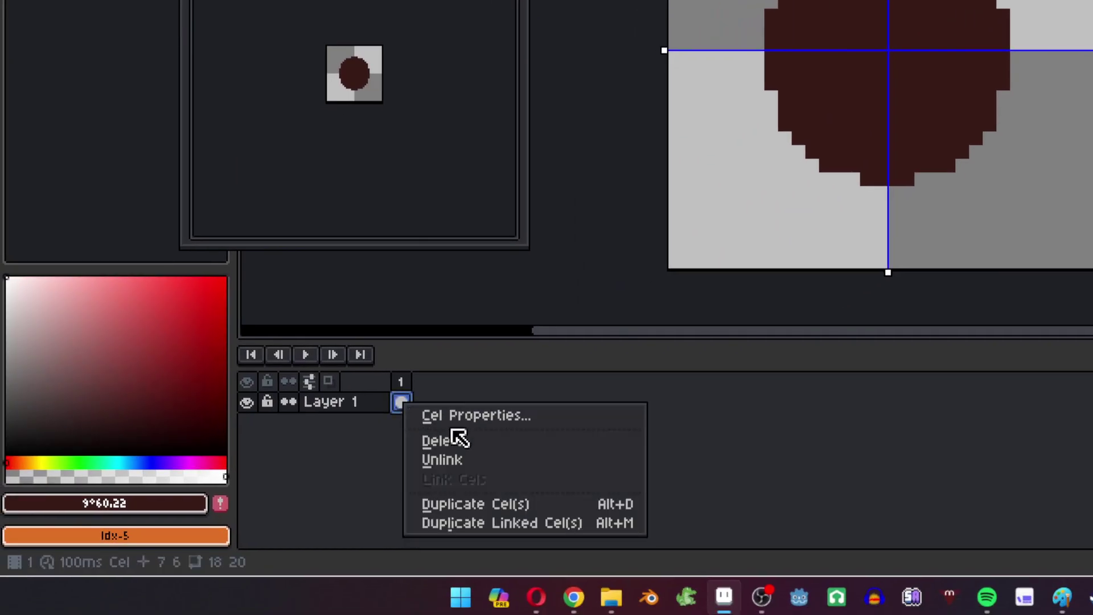
pyautogui.rightClick(407, 385)
pyautogui.rightClick(401, 382)
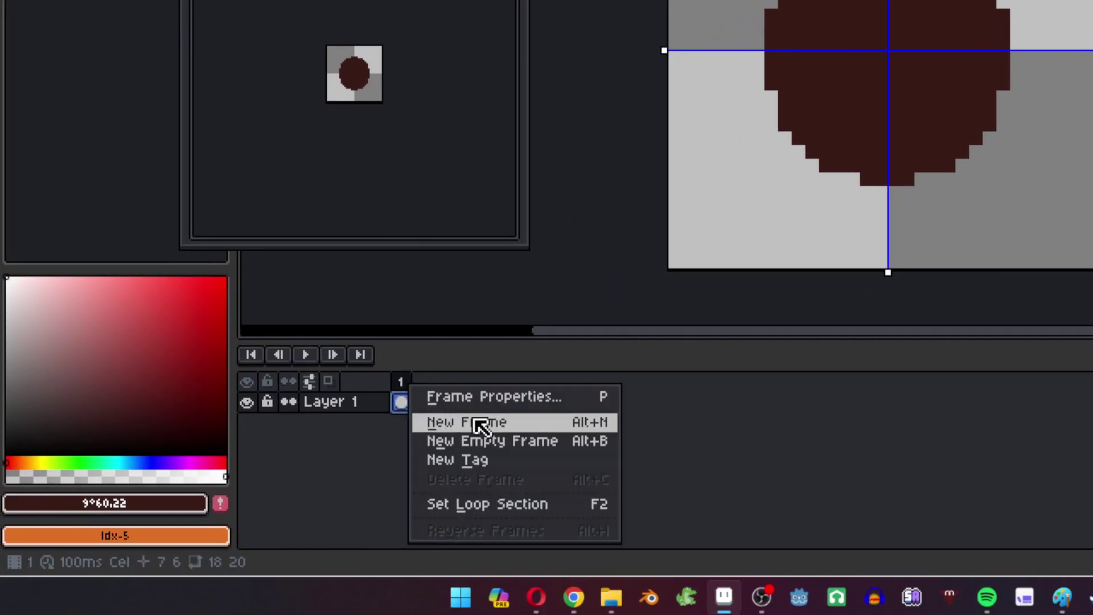
pyautogui.click(585, 424)
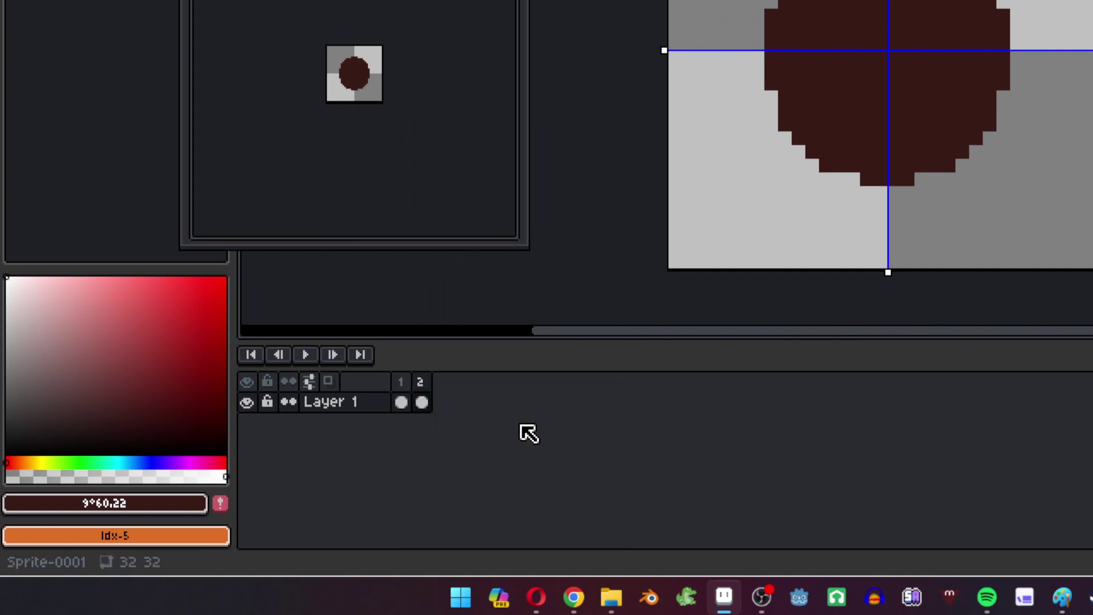
pyautogui.click(424, 403)
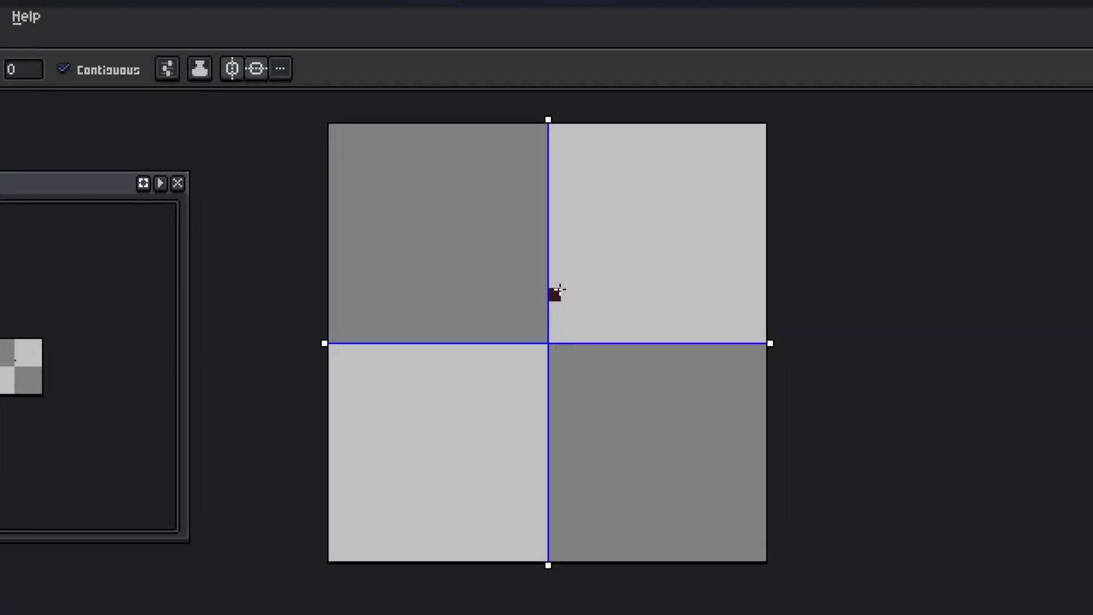
# Draw a smaller solid dark brown circle about 12 by 12 px at the centre of frame 2
pyautogui.click(503, 310)
pyautogui.hotkey('ctrl', 'z')
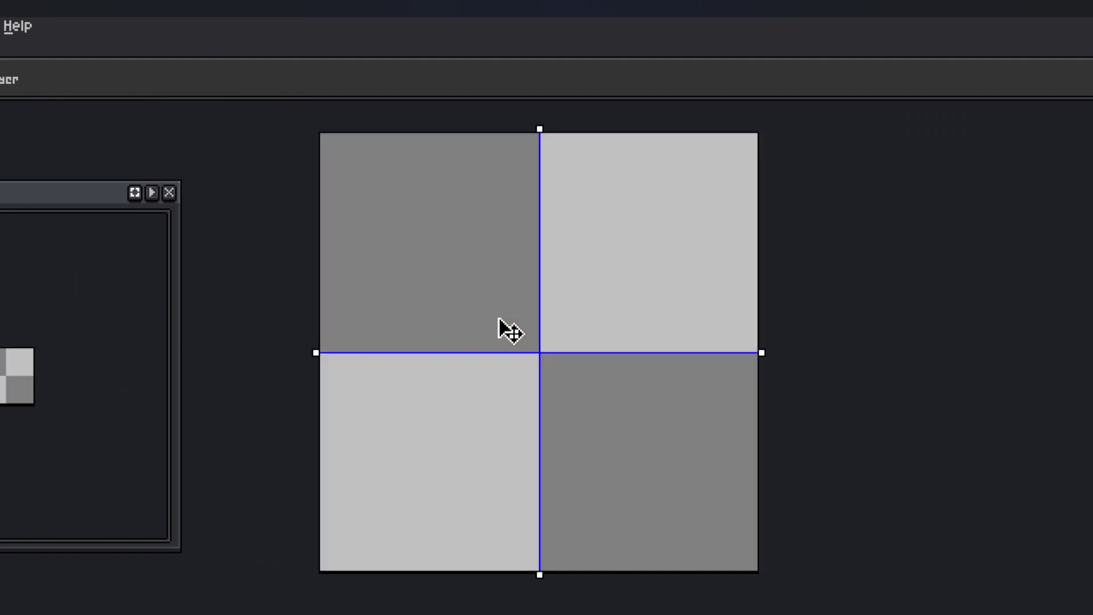
pyautogui.press('b')
pyautogui.moveTo(532, 305); pyautogui.dragTo(503, 362)
pyautogui.moveTo(504, 319); pyautogui.dragTo(521, 295)
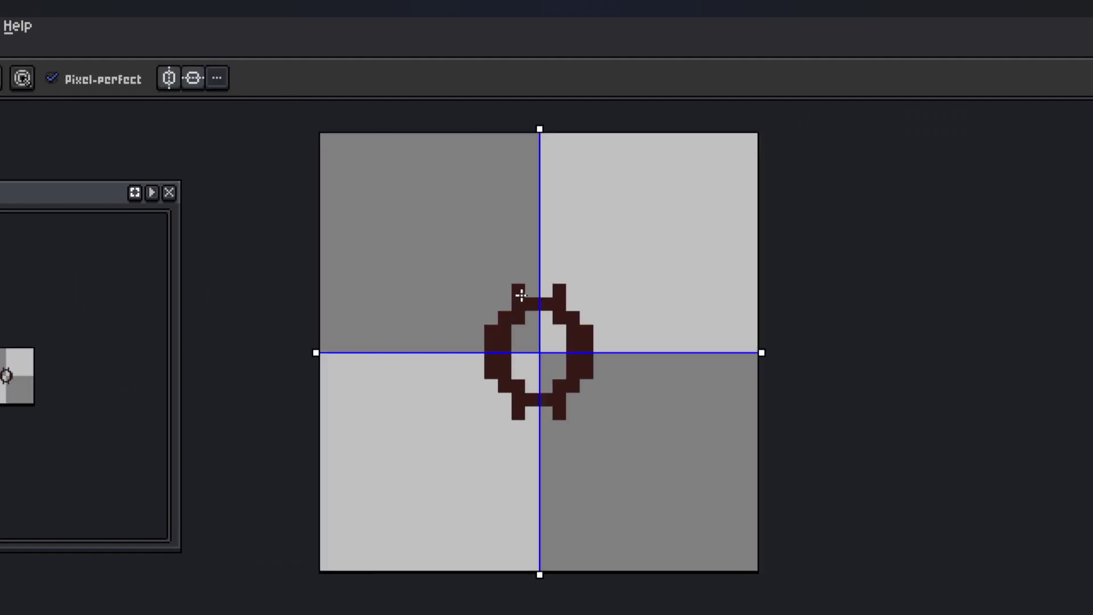
pyautogui.moveTo(489, 331); pyautogui.dragTo(508, 296)
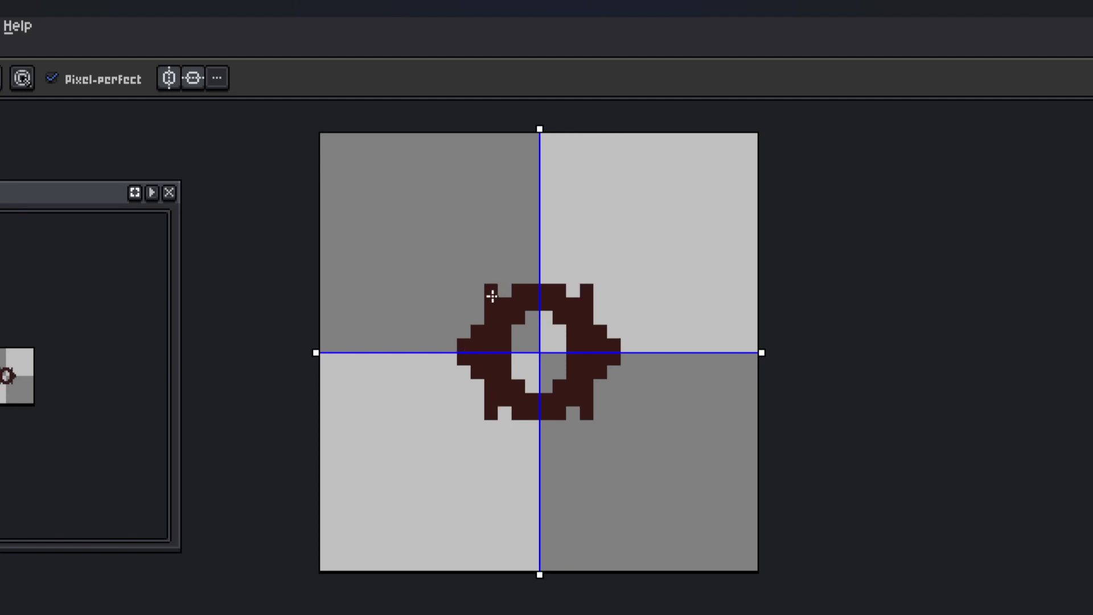
pyautogui.click(533, 342)
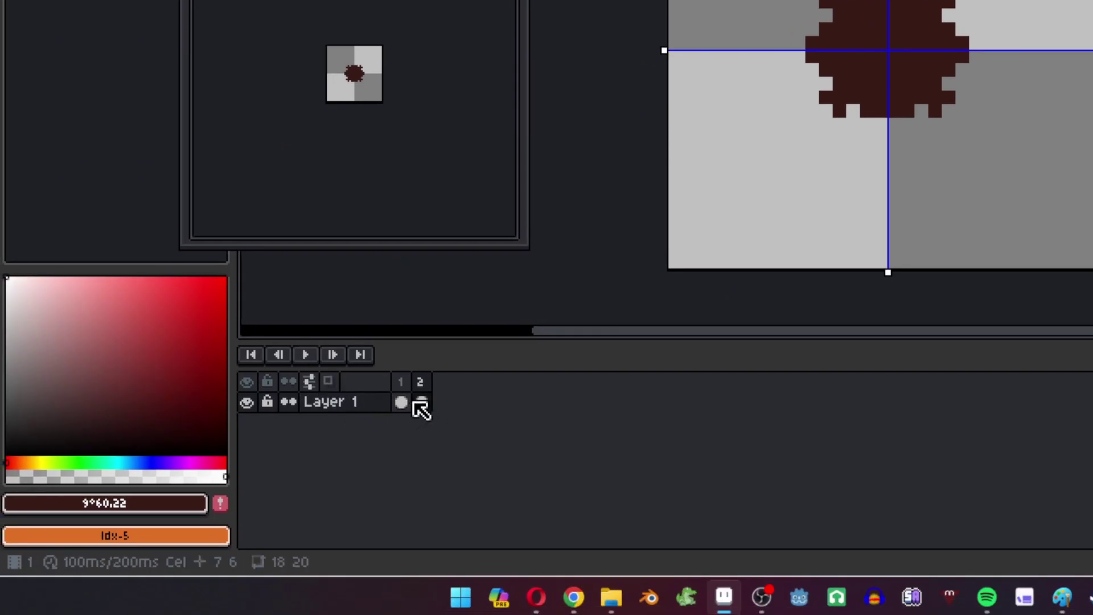
# Turn on onion skinning and play the animation in the repositioned, zoomed-in preview window
pyautogui.click(336, 387)
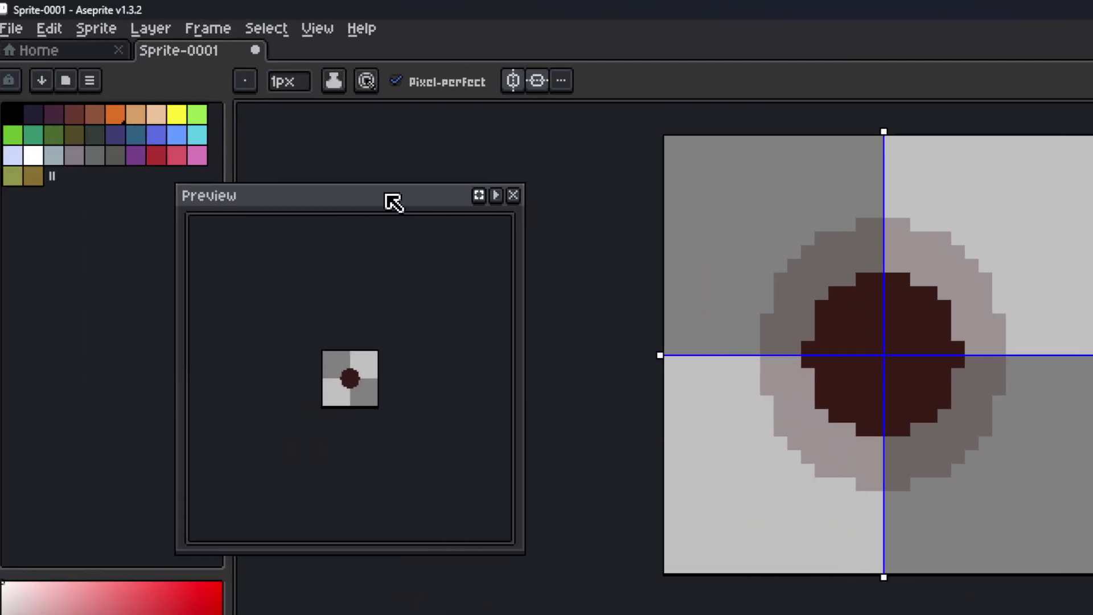
pyautogui.moveTo(79, 192); pyautogui.dragTo(156, 195)
pyautogui.moveTo(470, 202); pyautogui.dragTo(462, 202)
pyautogui.scroll(1, 413, 416)
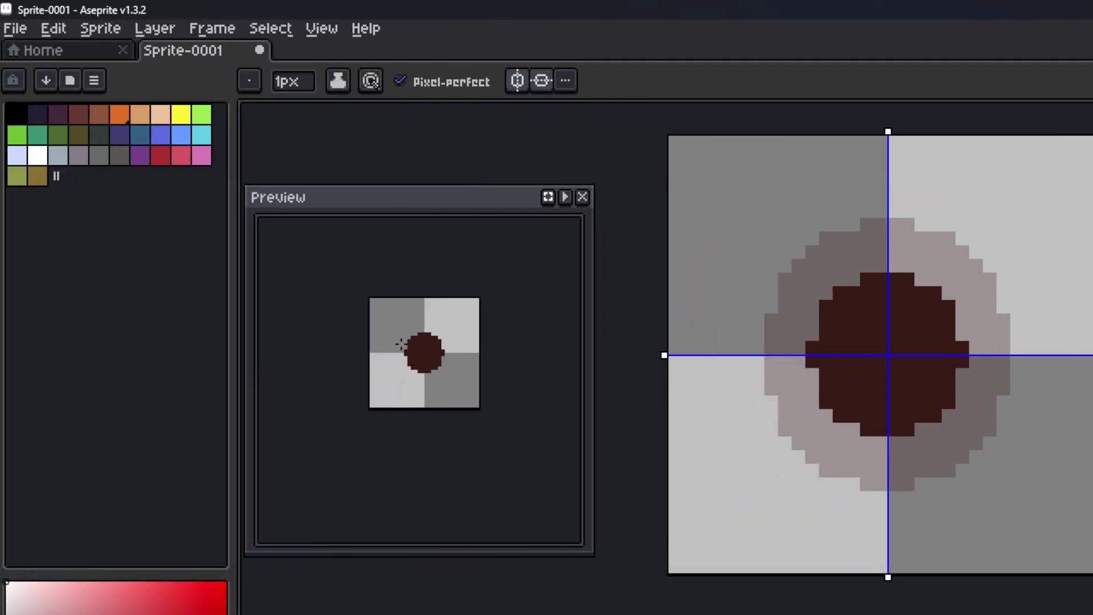
pyautogui.click(566, 197)
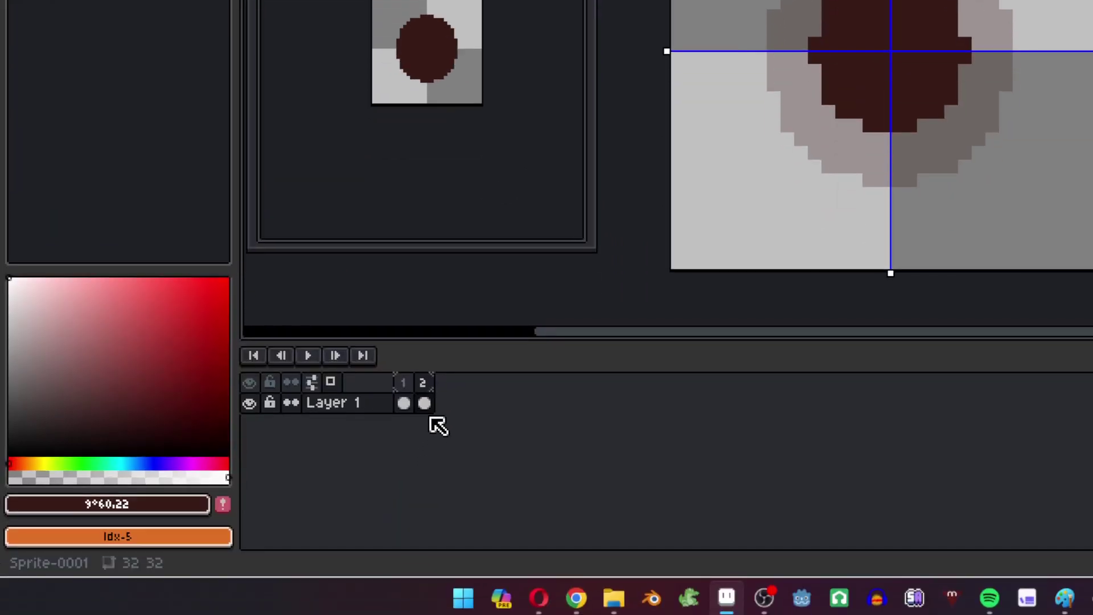
# Add a third frame after frame 2 and clear the copied circle from it
pyautogui.rightClick(428, 434)
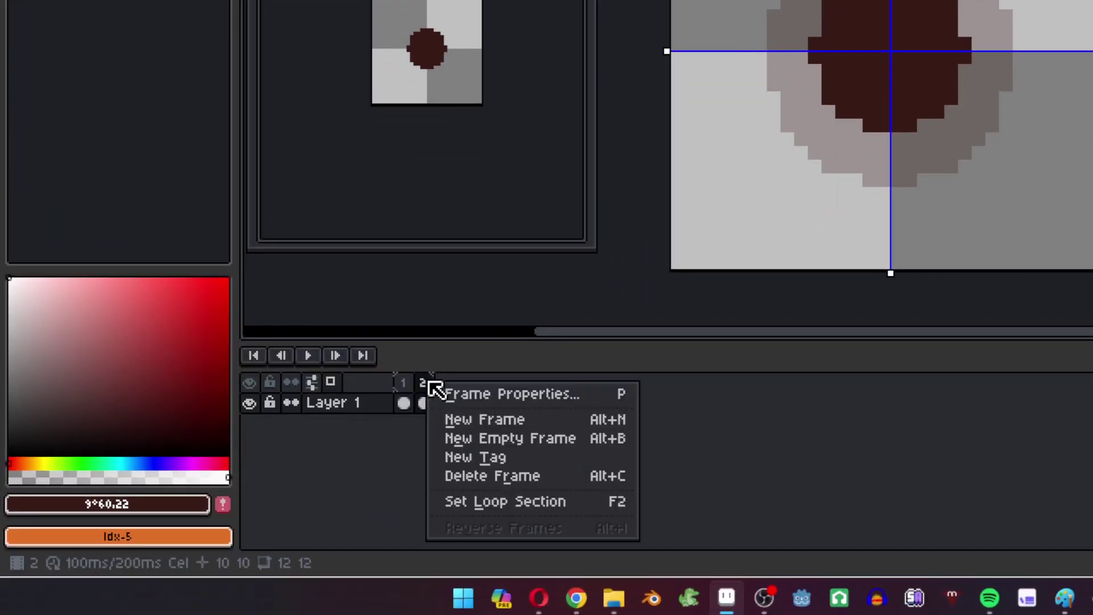
pyautogui.click(471, 469)
pyautogui.click(446, 403)
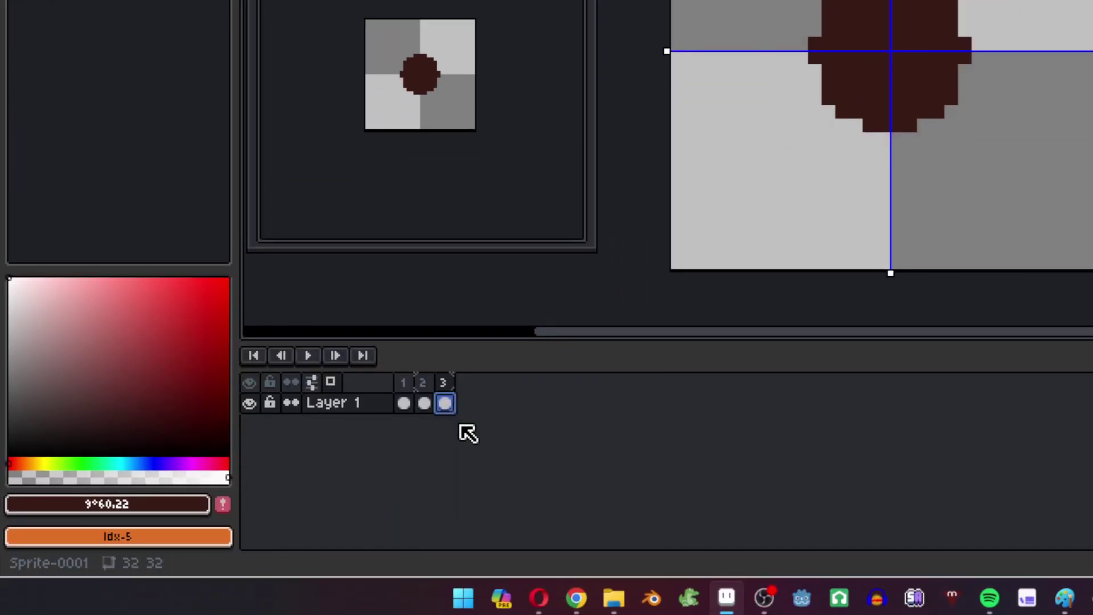
pyautogui.moveTo(460, 412); pyautogui.dragTo(535, 426)
pyautogui.click(447, 404)
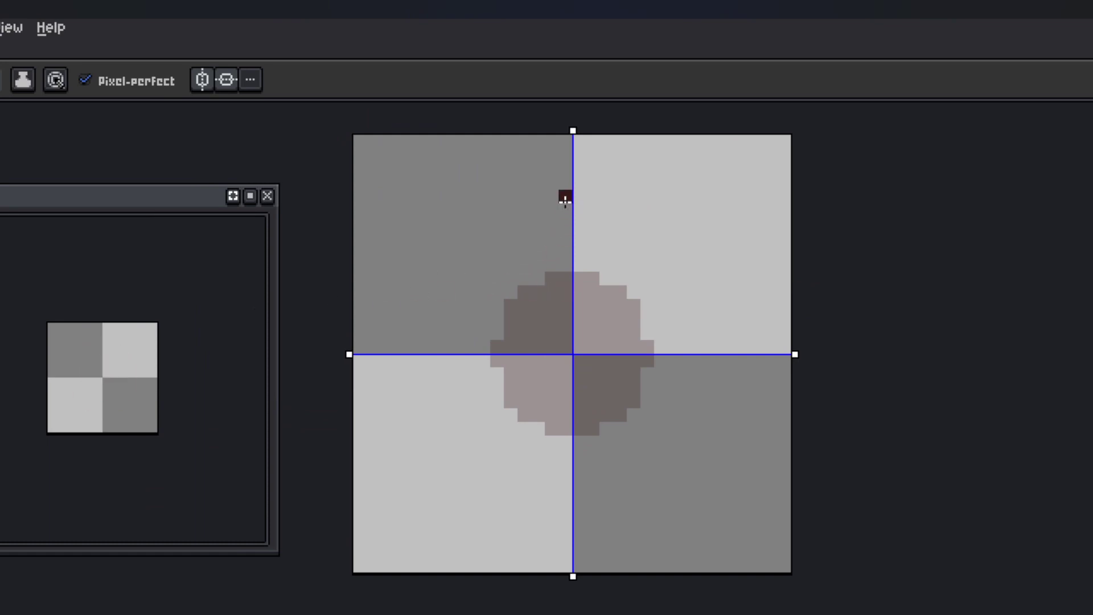
# Draw a dark brown ring about 24 by 22 px around the onion-skinned circle in frame 3 and erase its edges into a thinner band
pyautogui.moveTo(568, 209)
pyautogui.mouseDown()
pyautogui.moveTo(485, 248)
pyautogui.moveTo(469, 293)
pyautogui.moveTo(489, 237)
pyautogui.moveTo(451, 355)
pyautogui.moveTo(447, 297)
pyautogui.moveTo(435, 289)
pyautogui.moveTo(436, 379)
pyautogui.moveTo(445, 299)
pyautogui.moveTo(449, 368)
pyautogui.moveTo(447, 289)
pyautogui.moveTo(528, 209)
pyautogui.moveTo(430, 279)
pyautogui.moveTo(595, 208)
pyautogui.moveTo(472, 247)
pyautogui.moveTo(489, 265)
pyautogui.moveTo(465, 274)
pyautogui.moveTo(591, 225)
pyautogui.mouseUp()
pyautogui.moveTo(492, 240)
pyautogui.mouseDown()
pyautogui.moveTo(443, 306)
pyautogui.moveTo(422, 307)
pyautogui.moveTo(418, 334)
pyautogui.mouseUp()
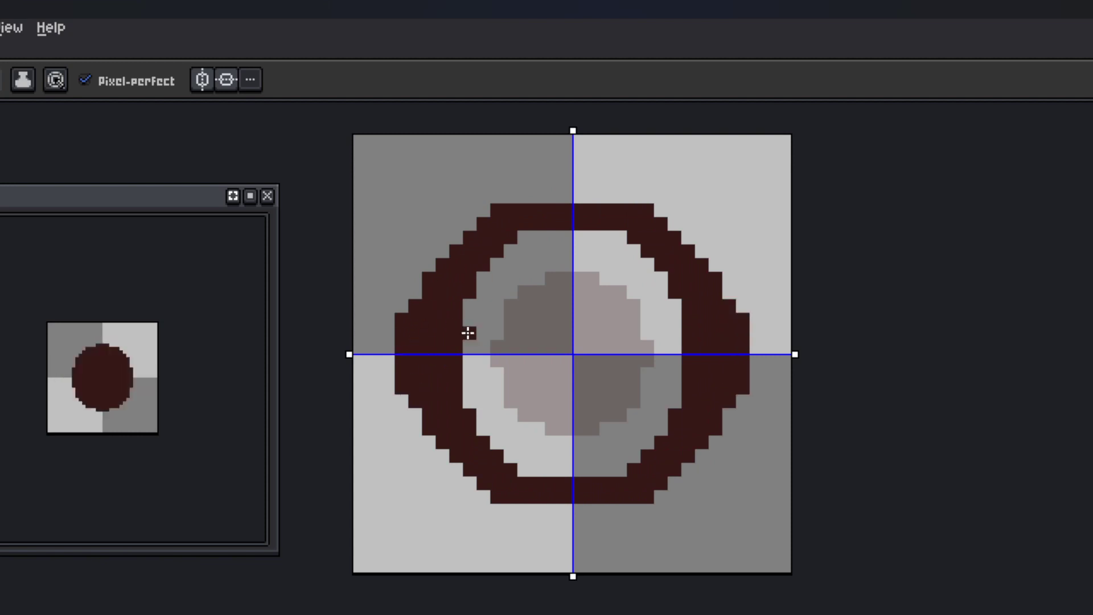
pyautogui.press('e')
pyautogui.moveTo(456, 288); pyautogui.dragTo(470, 333)
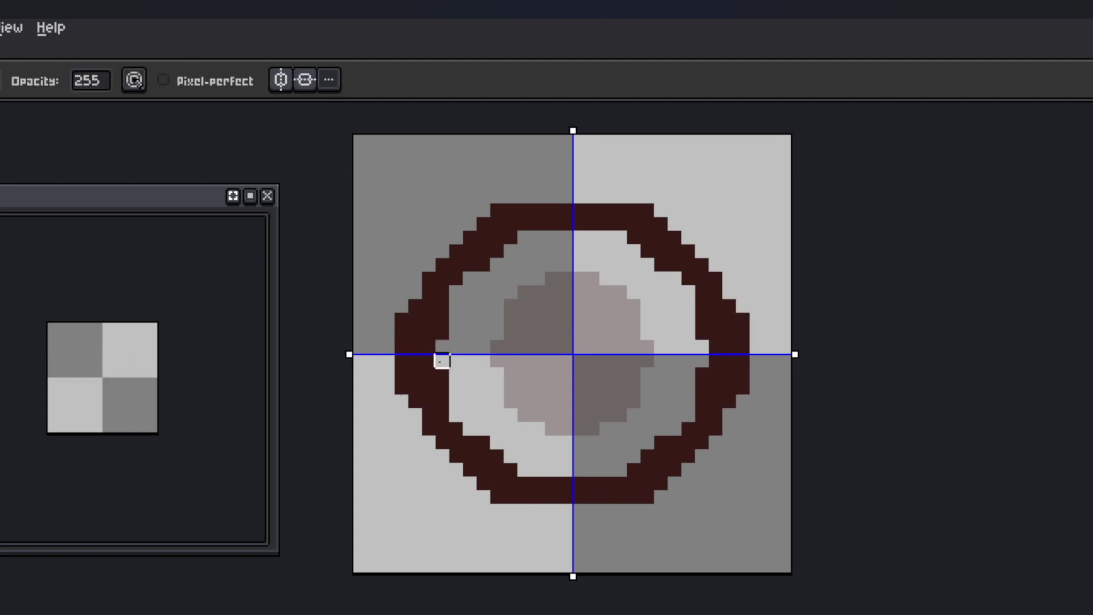
pyautogui.moveTo(455, 402); pyautogui.dragTo(522, 453)
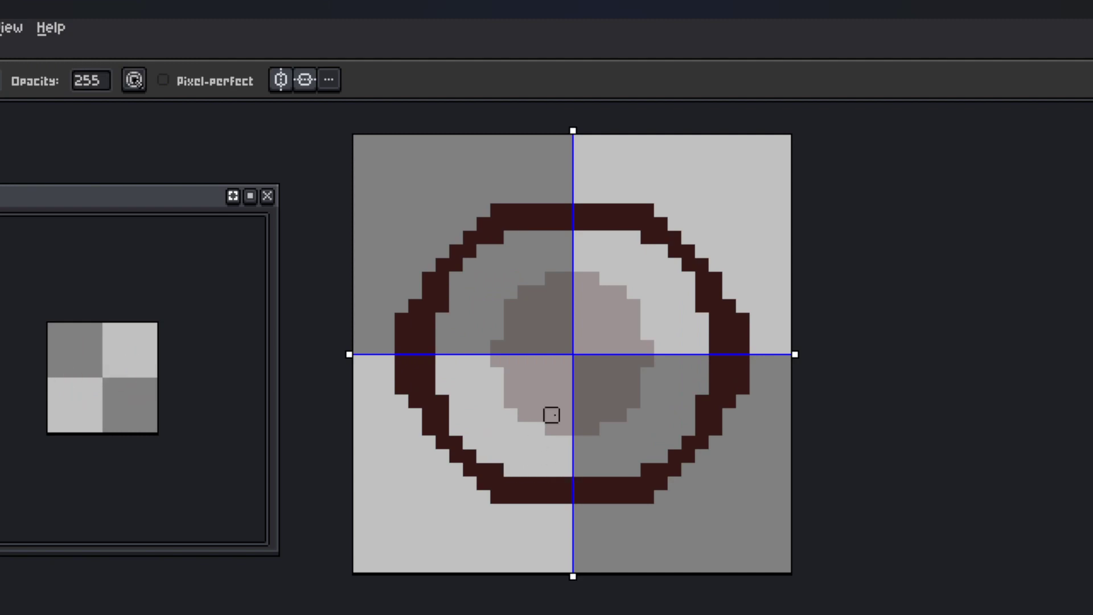
pyautogui.moveTo(401, 306); pyautogui.dragTo(402, 393)
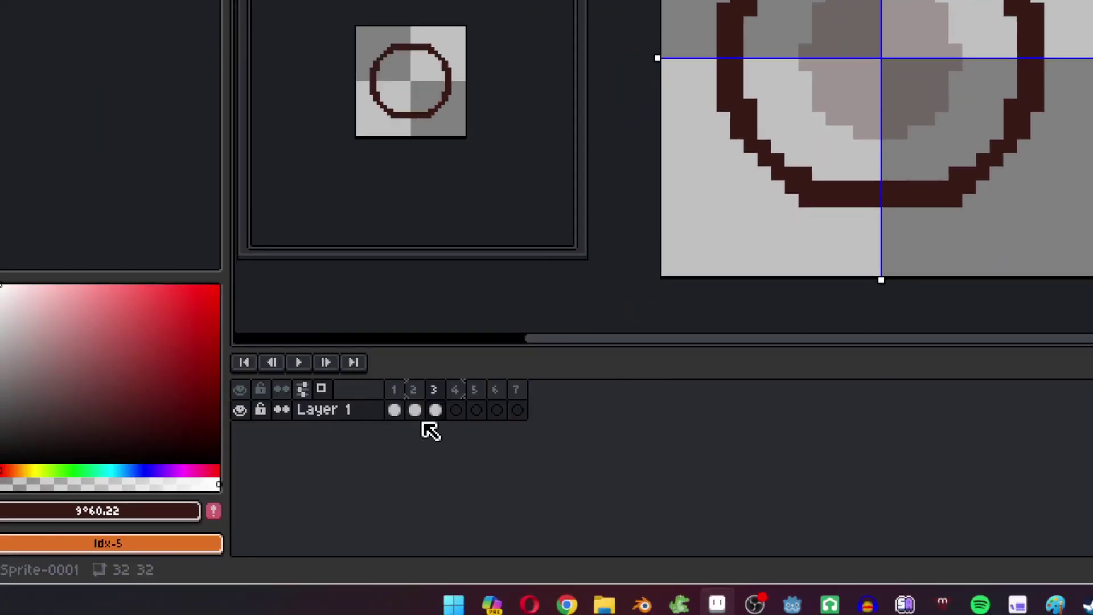
# Draw a slightly larger, two-pixel-thick dark brown ring in frame 4 around the outside of the onion-skinned frame 3 ring
pyautogui.click(461, 407)
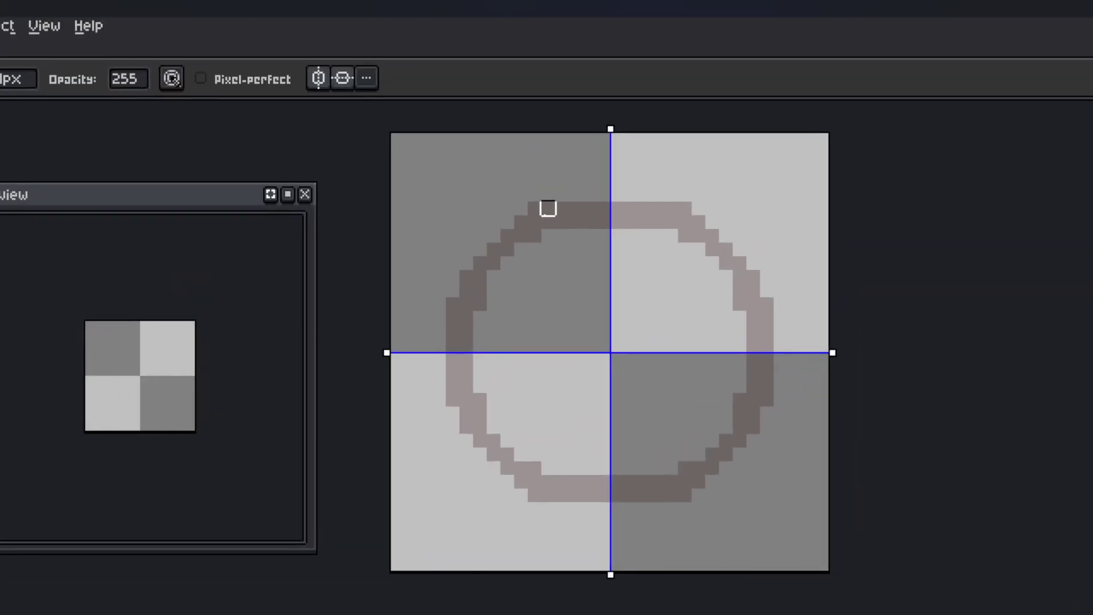
pyautogui.press('b')
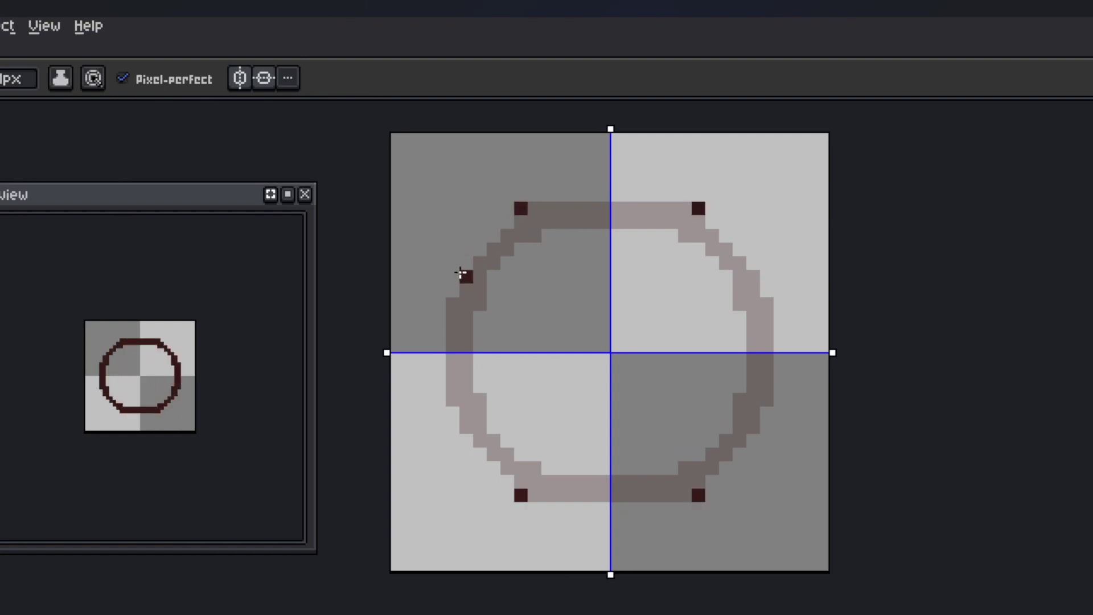
pyautogui.keyDown('shift'); pyautogui.click(448, 295); pyautogui.keyUp('shift')
pyautogui.moveTo(447, 294); pyautogui.dragTo(436, 364)
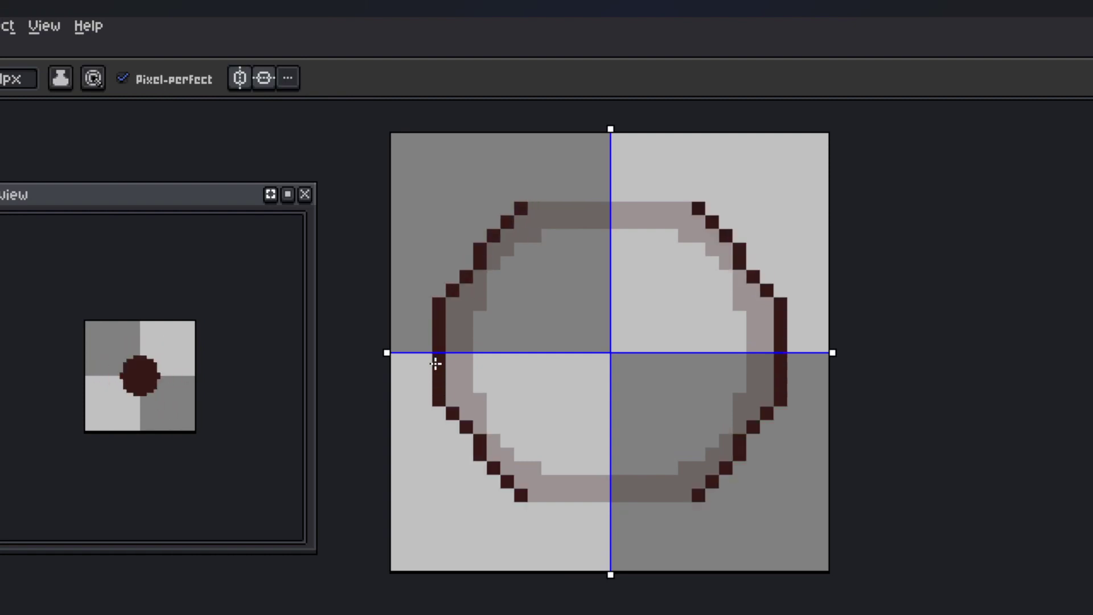
pyautogui.moveTo(525, 507)
pyautogui.mouseDown()
pyautogui.moveTo(625, 500)
pyautogui.moveTo(655, 510)
pyautogui.moveTo(529, 498)
pyautogui.mouseUp()
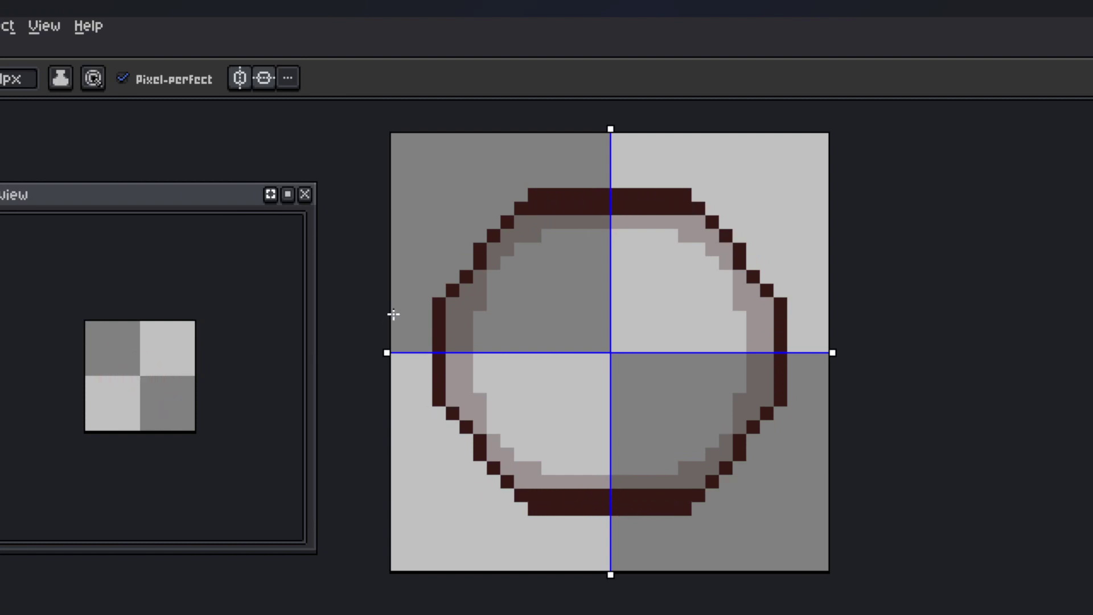
pyautogui.moveTo(429, 305)
pyautogui.mouseDown()
pyautogui.moveTo(528, 195)
pyautogui.moveTo(466, 250)
pyautogui.moveTo(424, 312)
pyautogui.moveTo(419, 380)
pyautogui.moveTo(447, 424)
pyautogui.mouseUp()
pyautogui.click(522, 195)
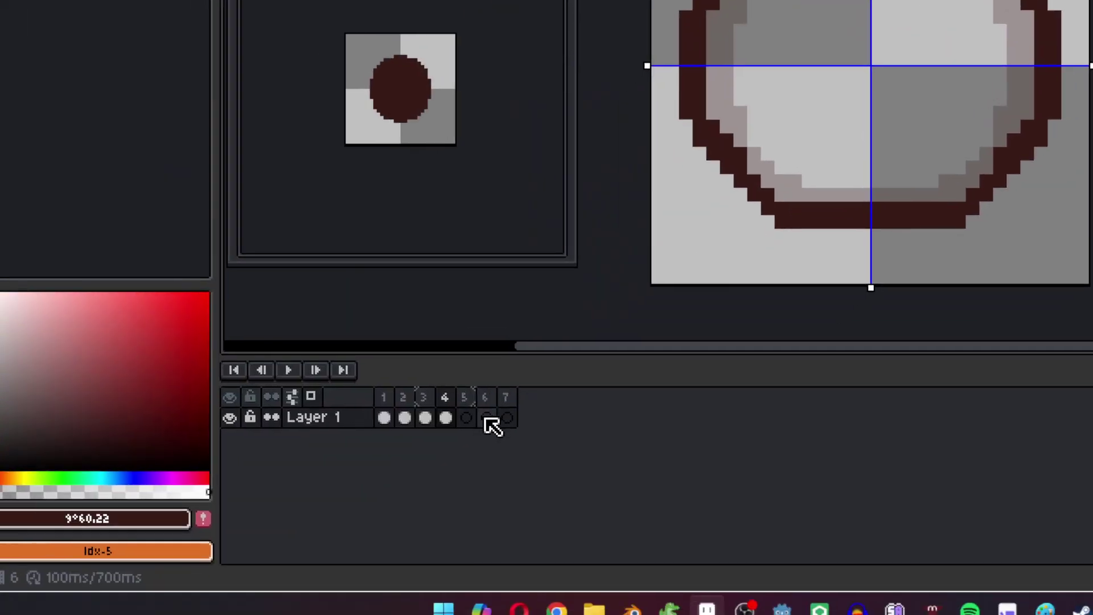
# Draw a one-pixel-thick dark brown ring in frame 5, tracing the outer edge of the onion-skinned frame 4 ring
pyautogui.click(486, 418)
pyautogui.moveTo(688, 14); pyautogui.dragTo(682, 111)
pyautogui.click(543, 414)
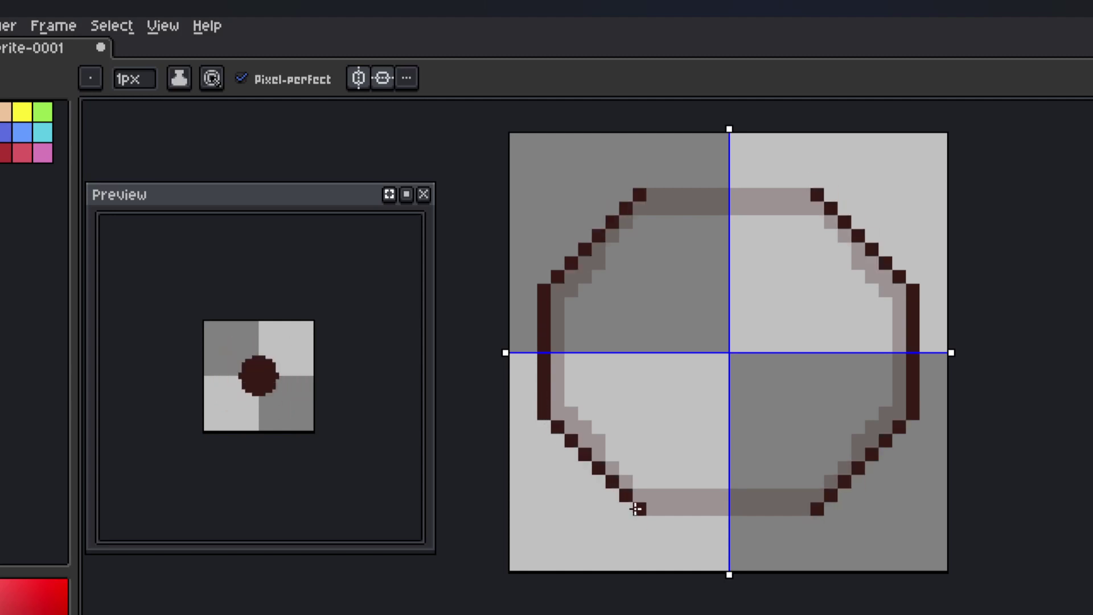
pyautogui.moveTo(629, 509); pyautogui.dragTo(730, 520)
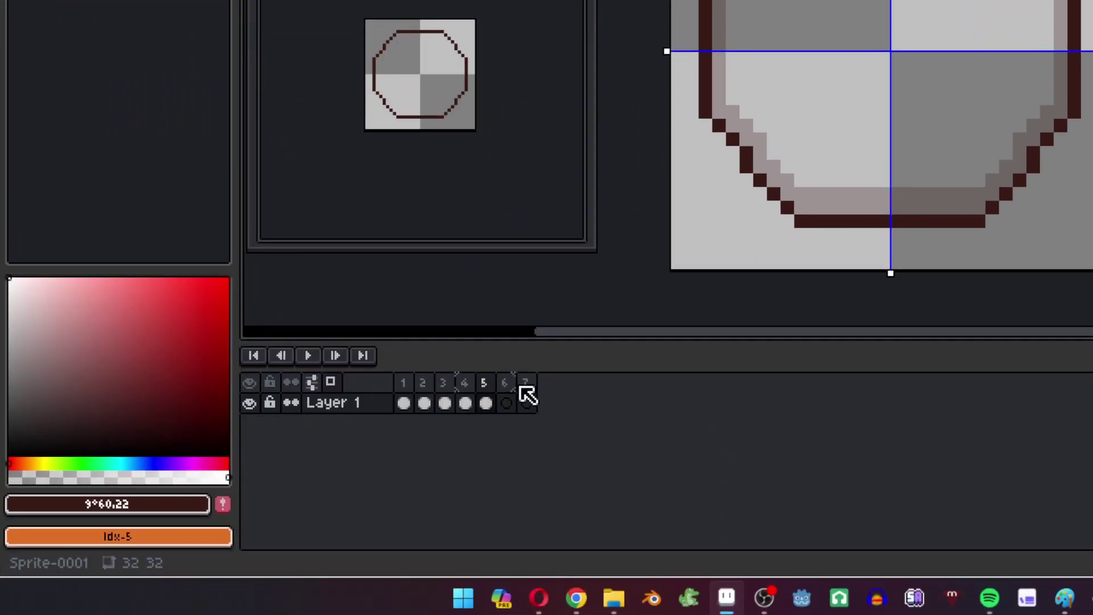
# Delete the empty frame 7 and select the Layer 1 cel of frame 6
pyautogui.click(522, 546)
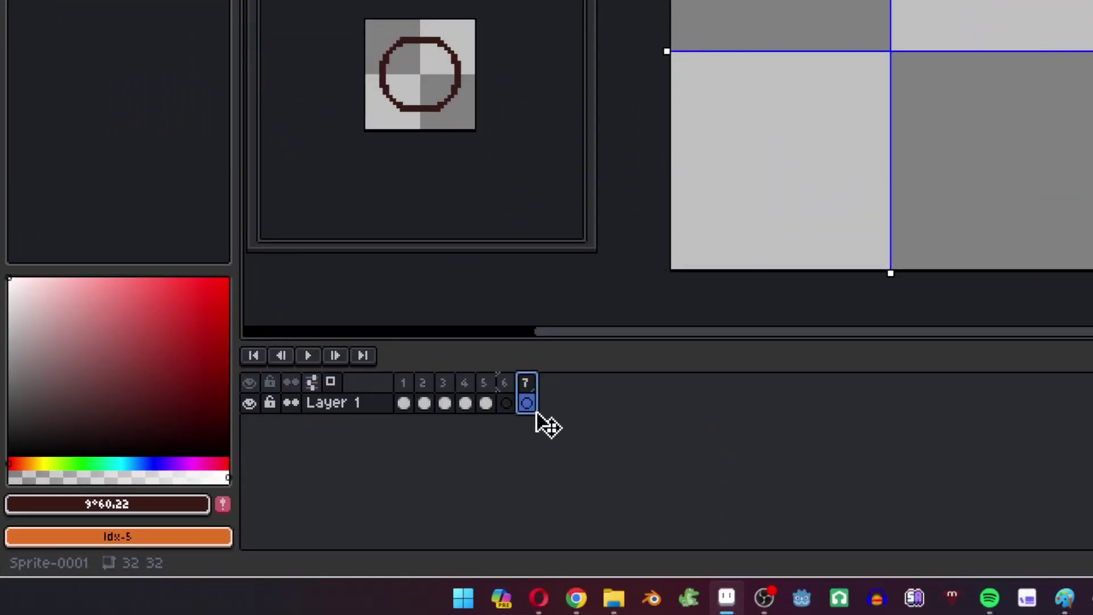
pyautogui.press('Delete')
pyautogui.click(507, 404)
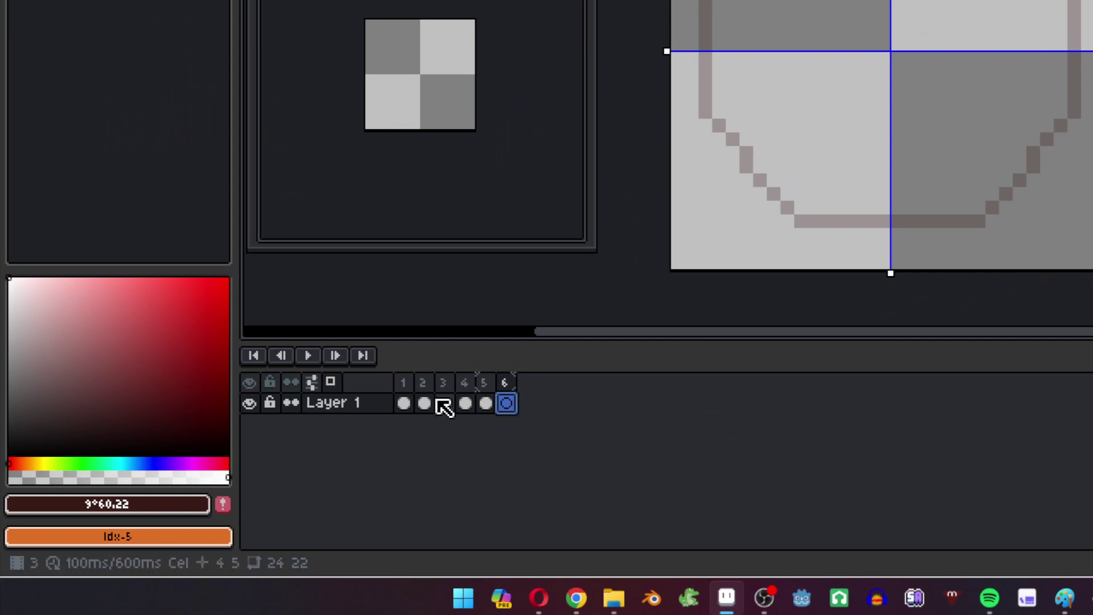
# Select frame 1, enlarge the sprite in the preview and choose a darker brown with HSV 8, 64, 14 as the drawing colour
pyautogui.click(405, 404)
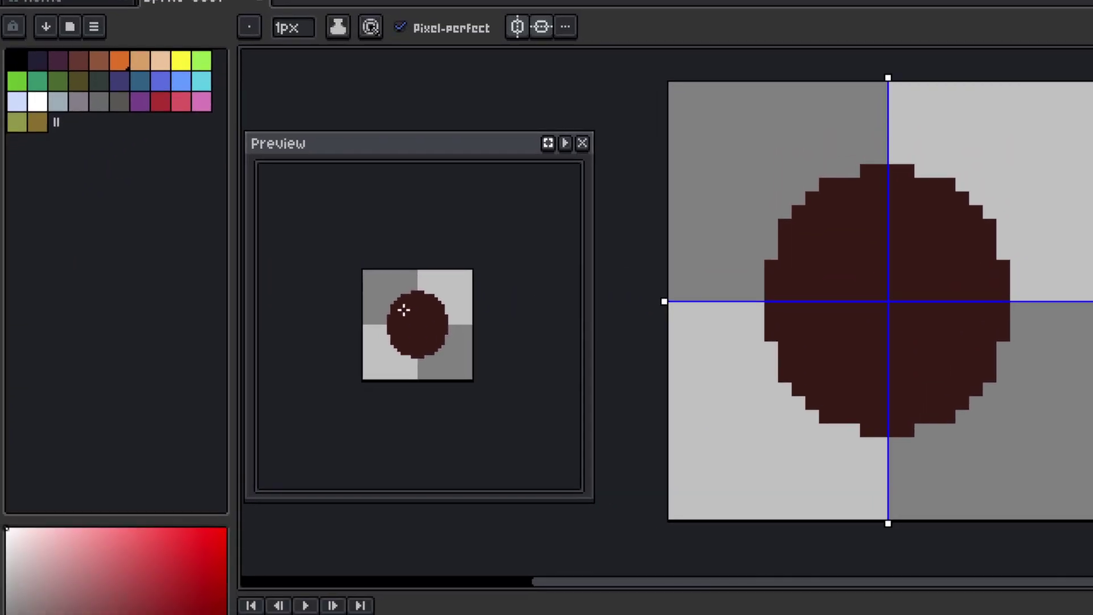
pyautogui.scroll(1, 410, 60)
pyautogui.scroll(1, 409, 310)
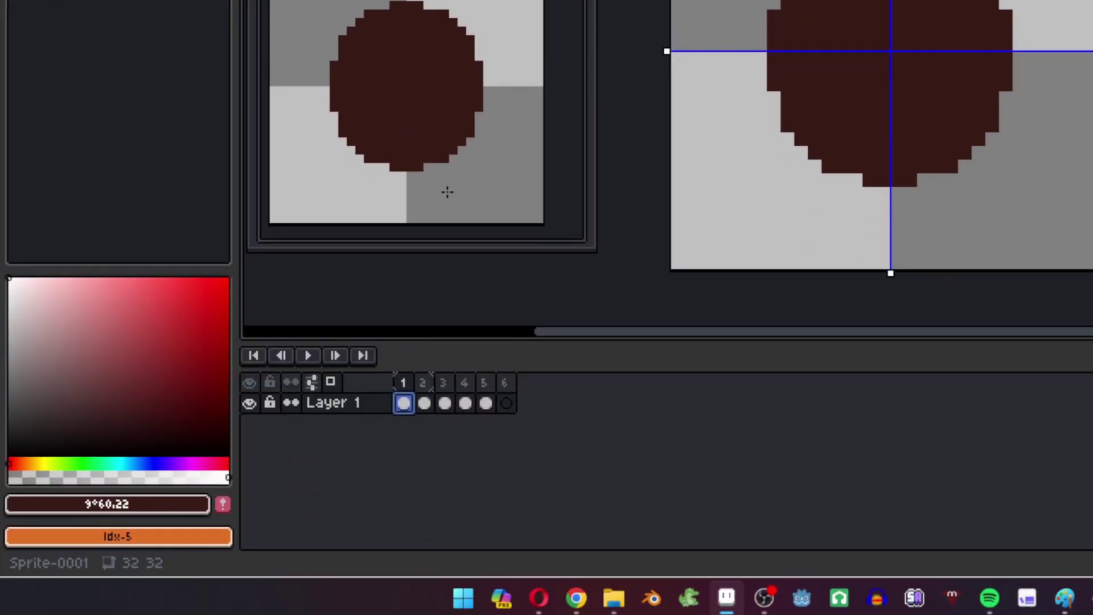
pyautogui.keyDown('alt'); pyautogui.click(849, 81); pyautogui.keyUp('alt')
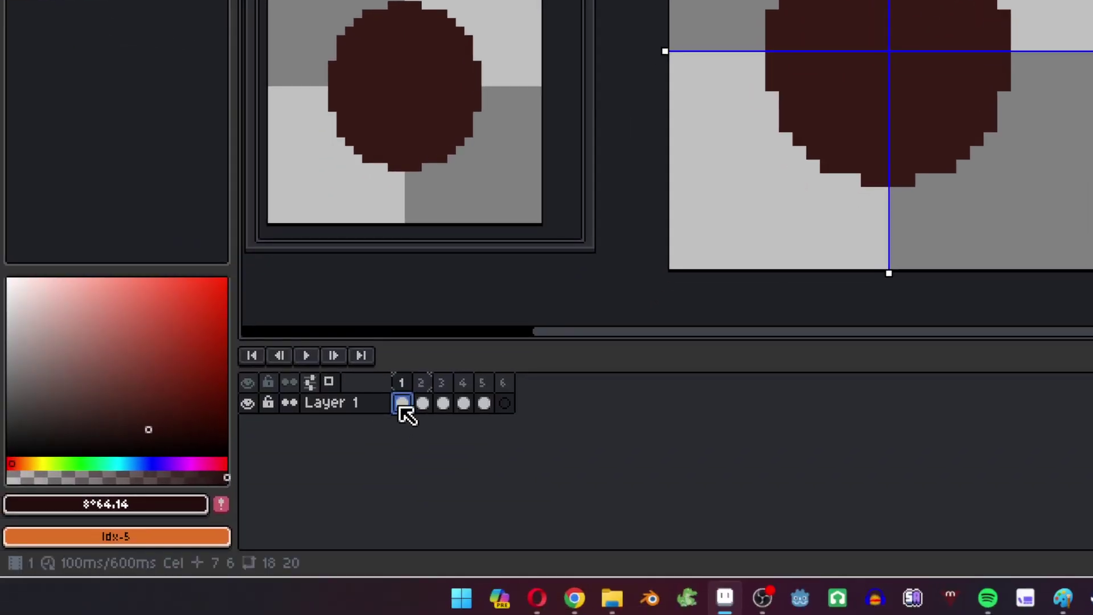
pyautogui.moveTo(401, 406); pyautogui.dragTo(509, 406)
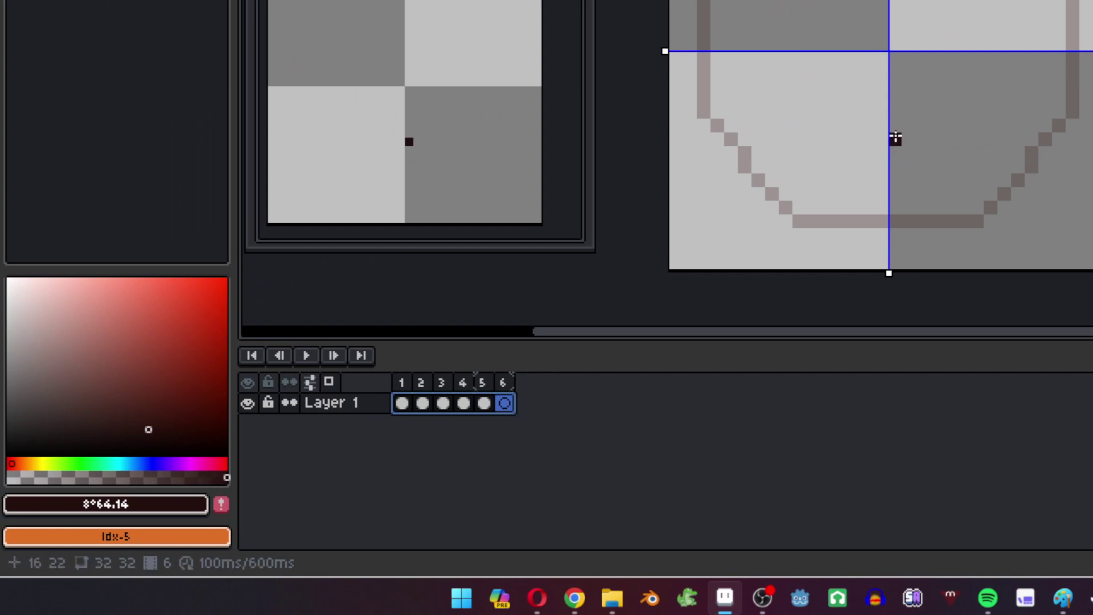
pyautogui.hotkey('shift', 'o')
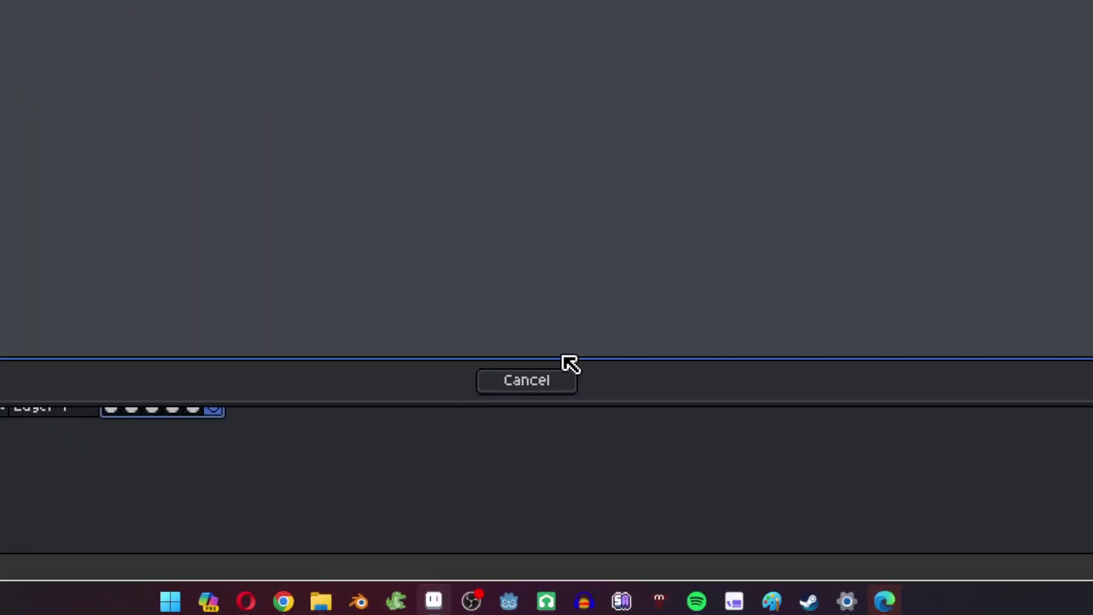
pyautogui.press('Escape')
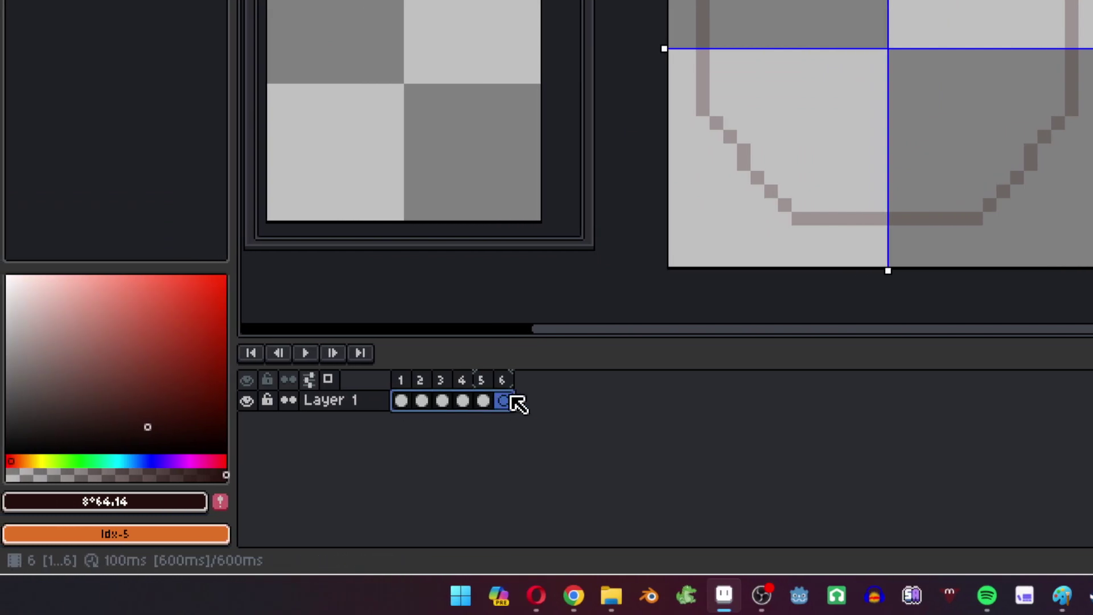
pyautogui.click(182, 402)
# Try outlining the cels of frames 1 to 5 in the darker brown, check frames 2 and 4, and undo the outline
pyautogui.moveTo(403, 404); pyautogui.dragTo(486, 399)
pyautogui.hotkey('shift', 'o')
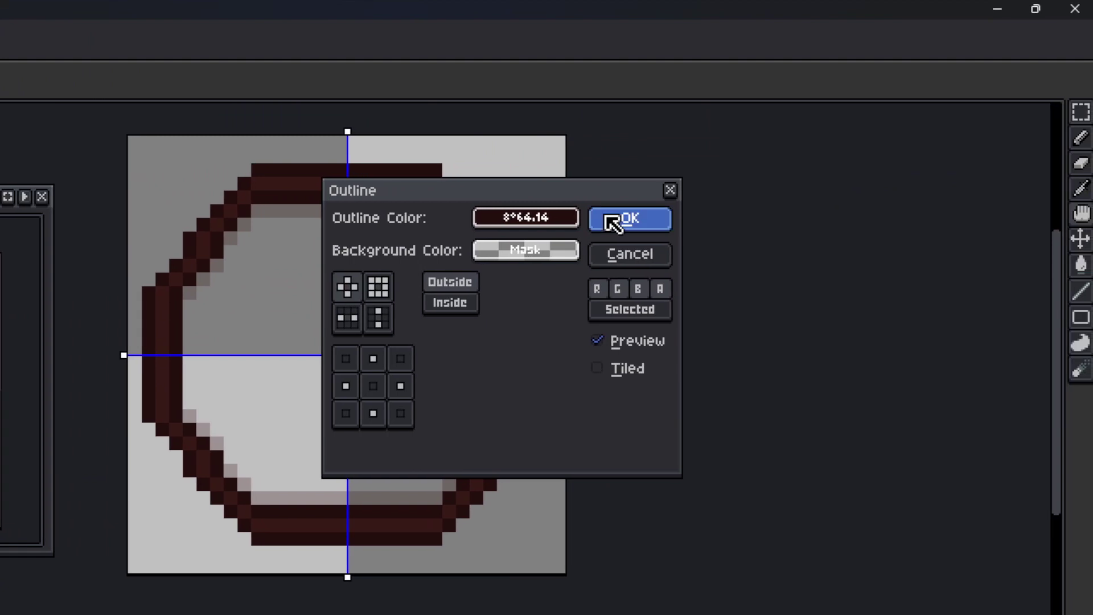
pyautogui.click(615, 221)
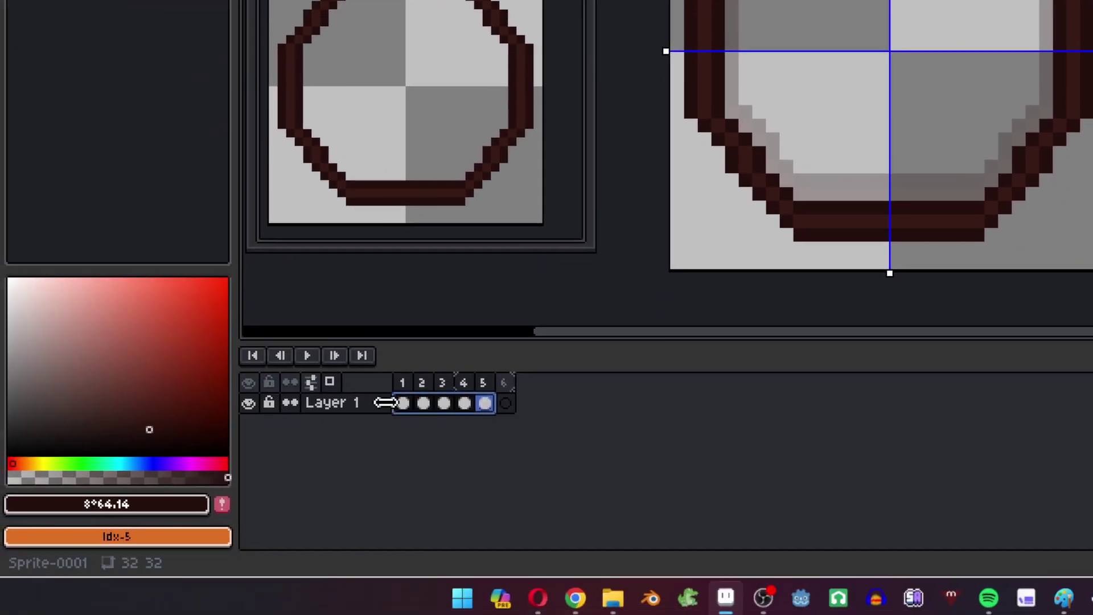
pyautogui.click(331, 510)
pyautogui.click(423, 403)
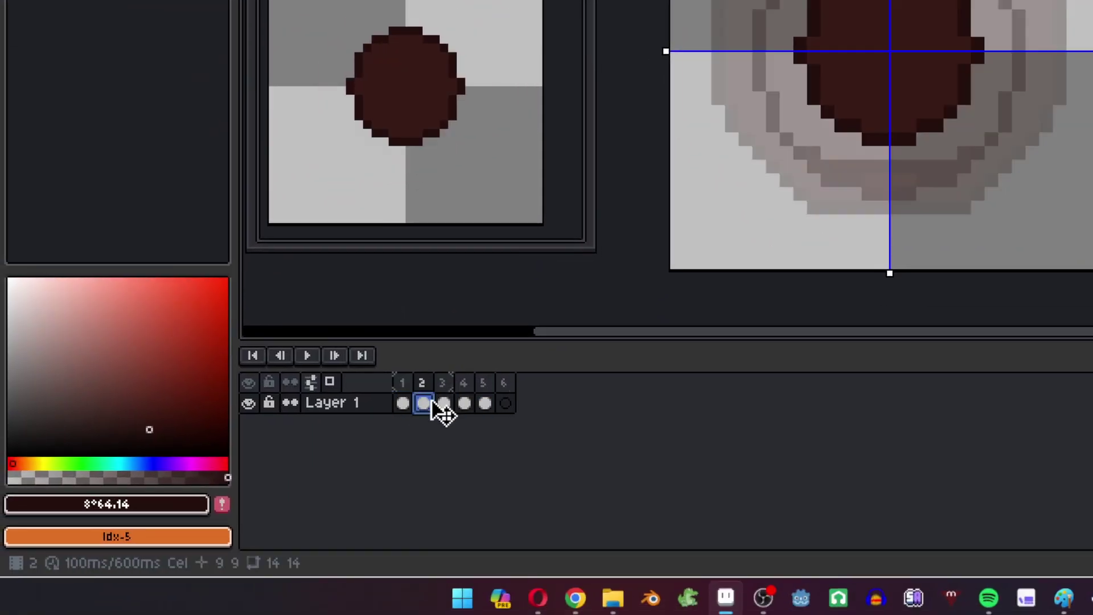
pyautogui.click(464, 403)
pyautogui.hotkey('ctrl', 'z')
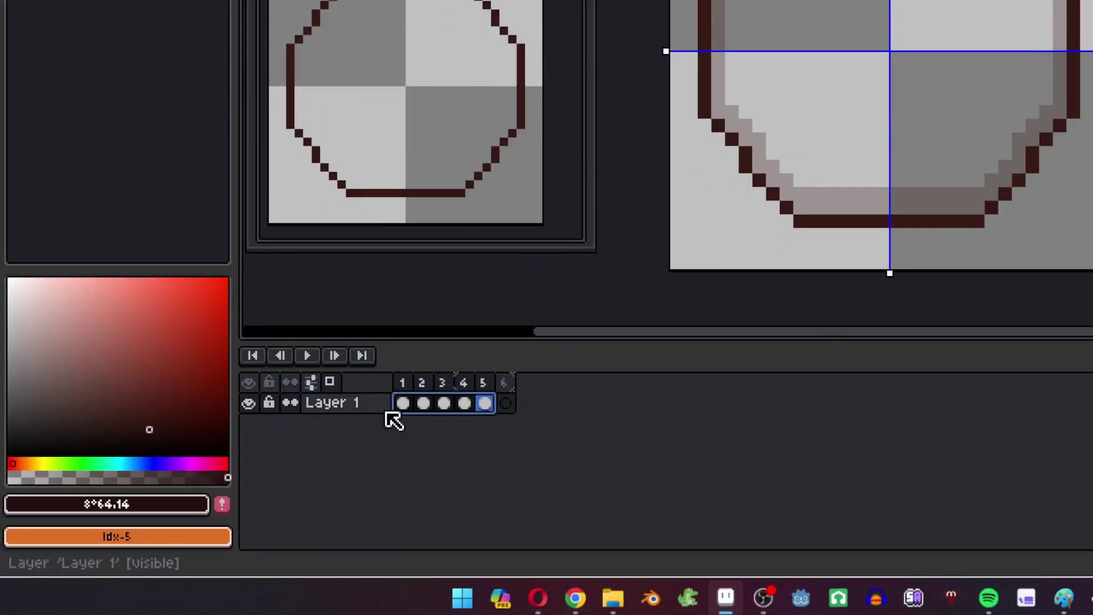
# Outline the Layer 1 cels of frames 1 to 5 with a lighter red-brown, HSV 8, 62, 39
pyautogui.click(402, 406)
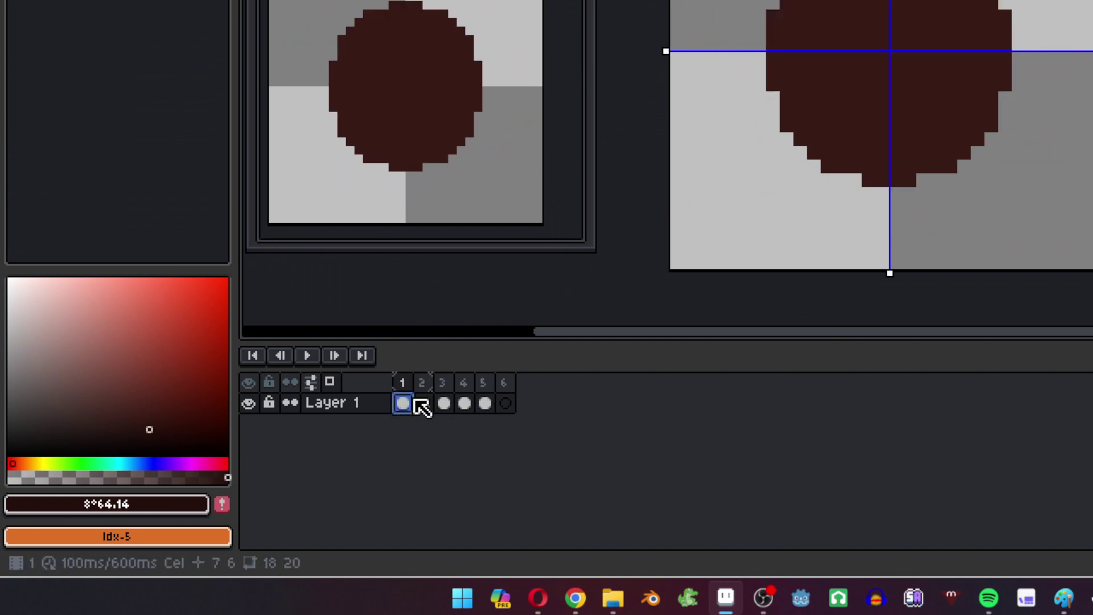
pyautogui.moveTo(414, 400); pyautogui.dragTo(485, 402)
pyautogui.click(142, 390)
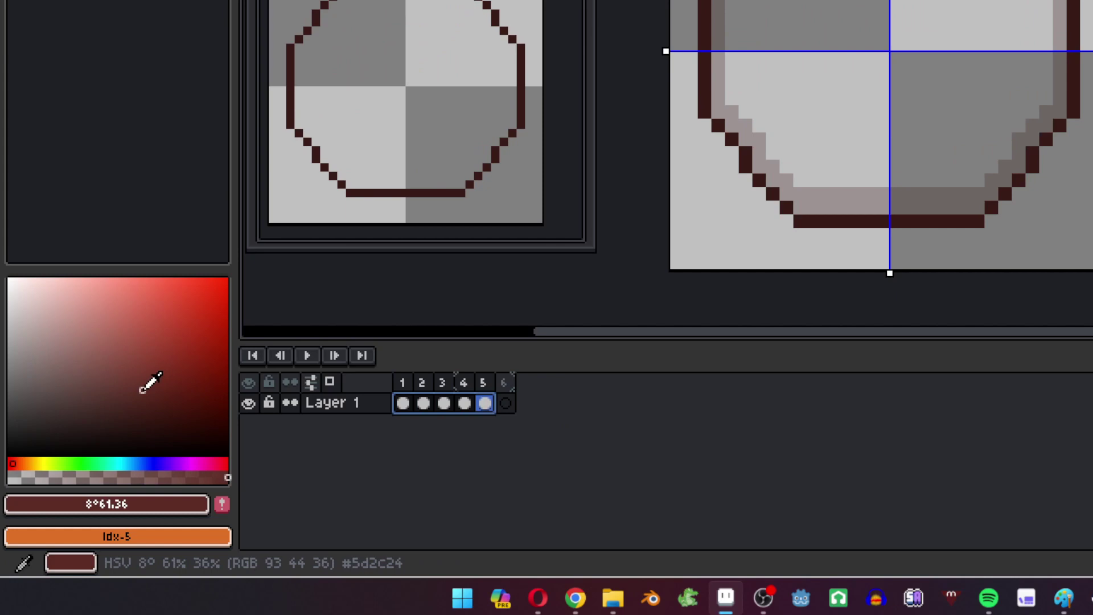
pyautogui.click(143, 386)
pyautogui.hotkey('shift', 'o')
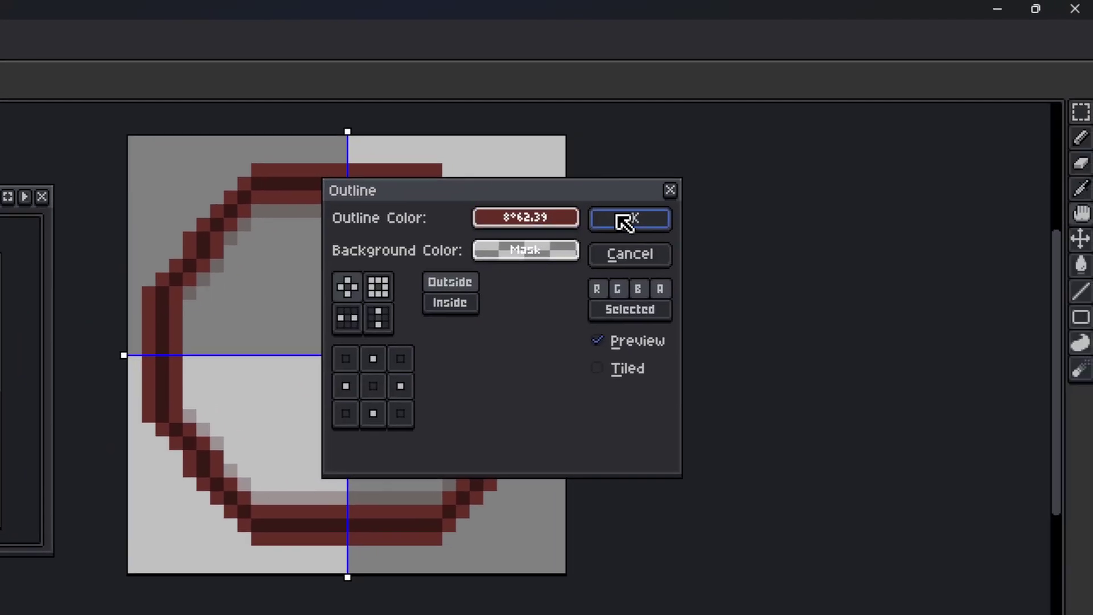
pyautogui.click(624, 221)
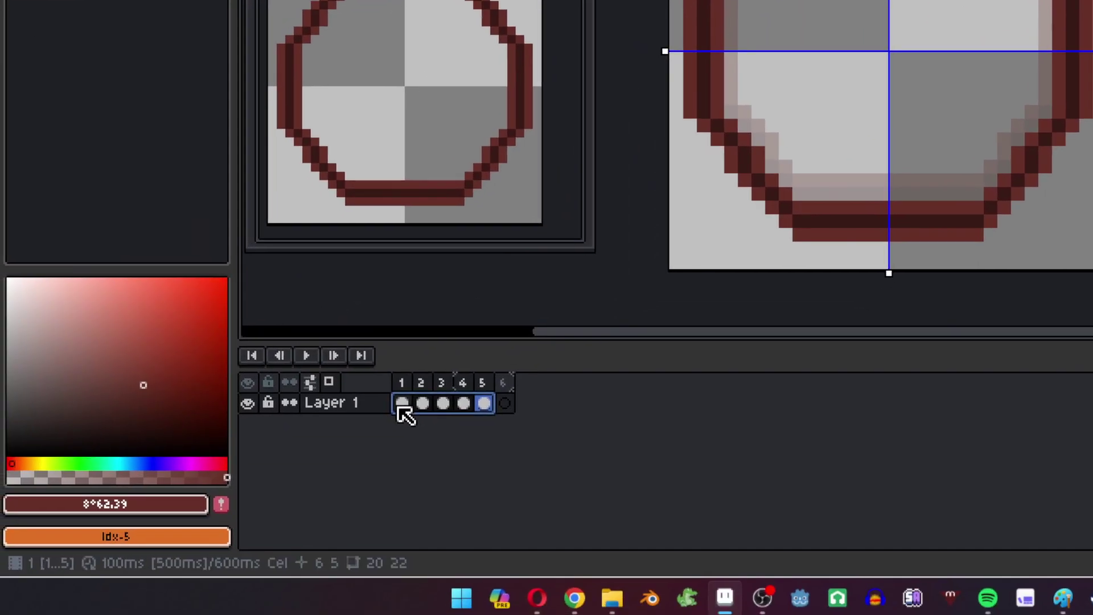
# Play the preview and paint an outline-coloured #652F26 patch about 10 px across in frame 1's circle, around a 2 by 4 px dark core
pyautogui.click(403, 409)
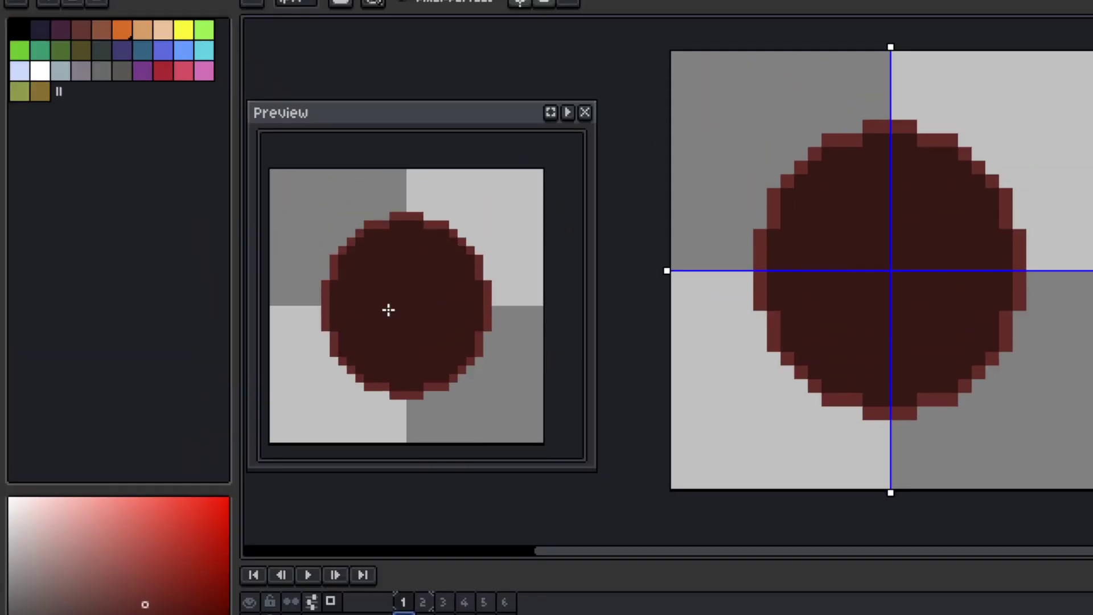
pyautogui.hotkey('ctrl', 'Return')
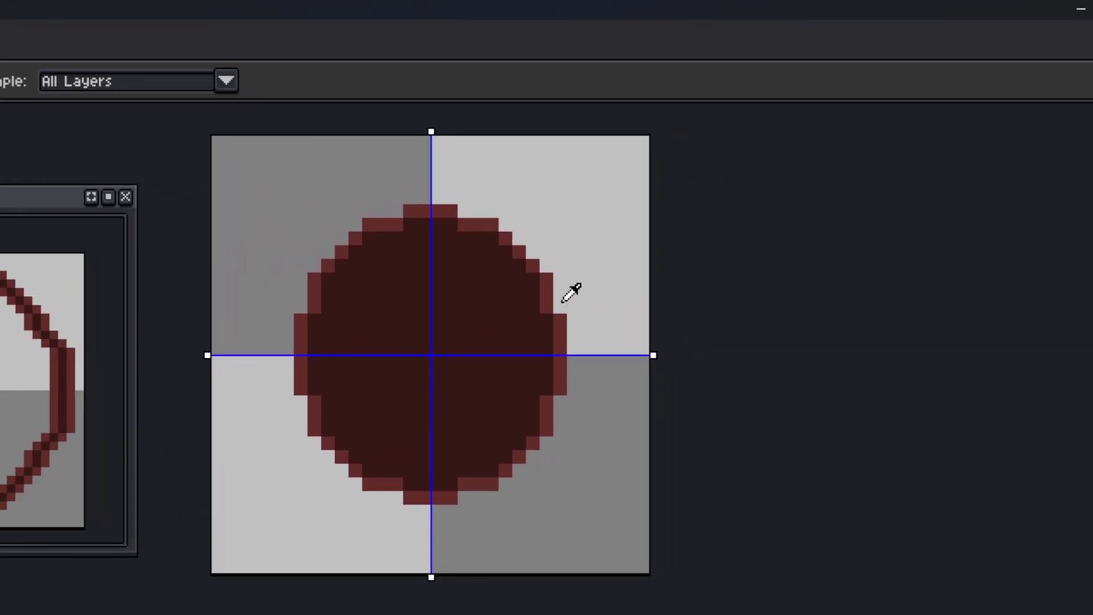
pyautogui.keyDown('alt'); pyautogui.click(543, 297); pyautogui.keyUp('alt')
pyautogui.moveTo(421, 305)
pyautogui.mouseDown()
pyautogui.moveTo(398, 352)
pyautogui.moveTo(407, 337)
pyautogui.moveTo(394, 344)
pyautogui.moveTo(397, 399)
pyautogui.moveTo(363, 370)
pyautogui.moveTo(372, 344)
pyautogui.moveTo(377, 401)
pyautogui.mouseUp()
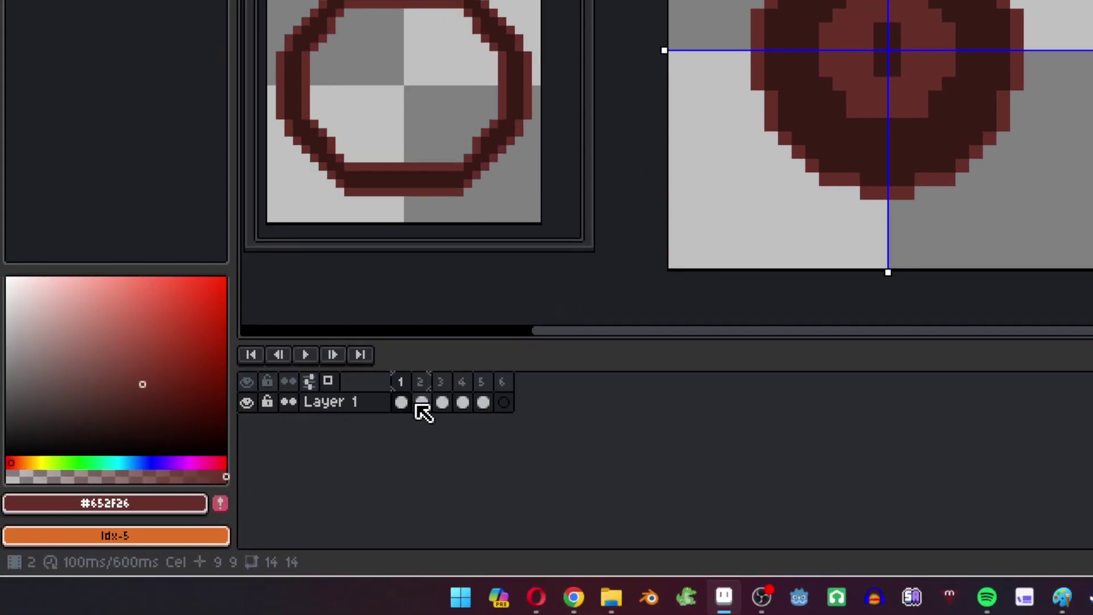
# Paint a red-brown patch about 4 by 6 px in frame 2's centre and a thin broken ring about 16 by 14 px inside frame 3's band
pyautogui.click(419, 406)
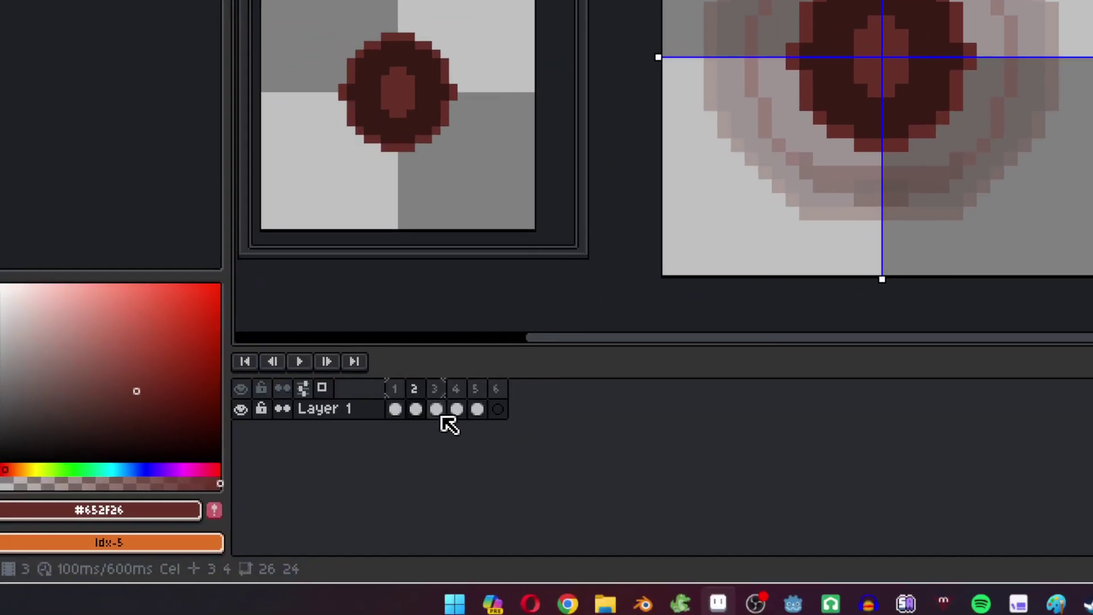
pyautogui.click(442, 405)
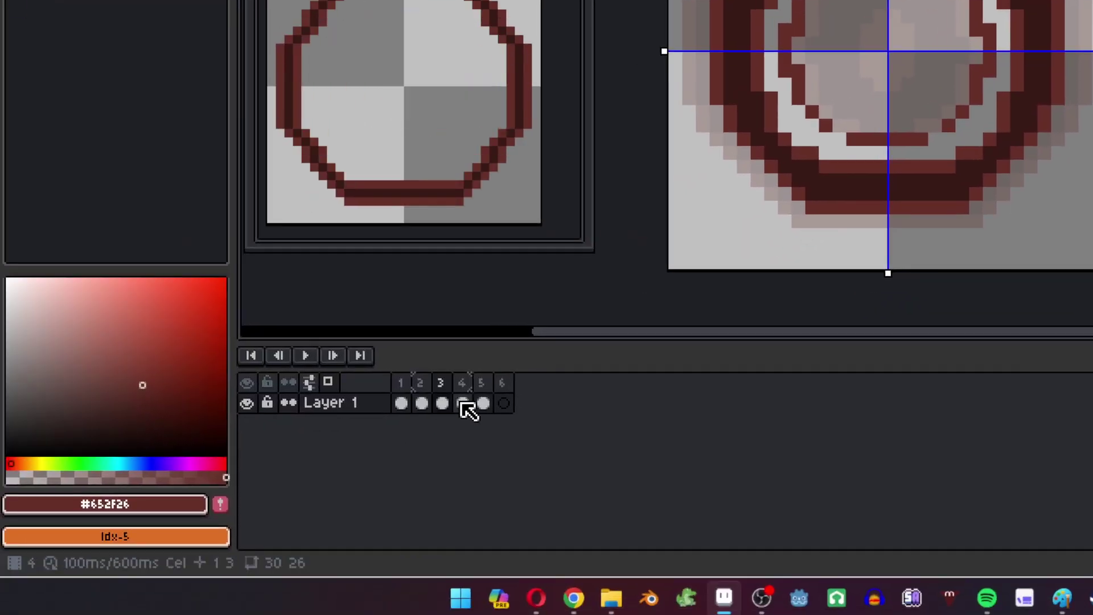
# Draw short red-brown dashes inside the four sides of frame 4's ring and thicken the middle of frame 5's ring sides inward
pyautogui.click(469, 401)
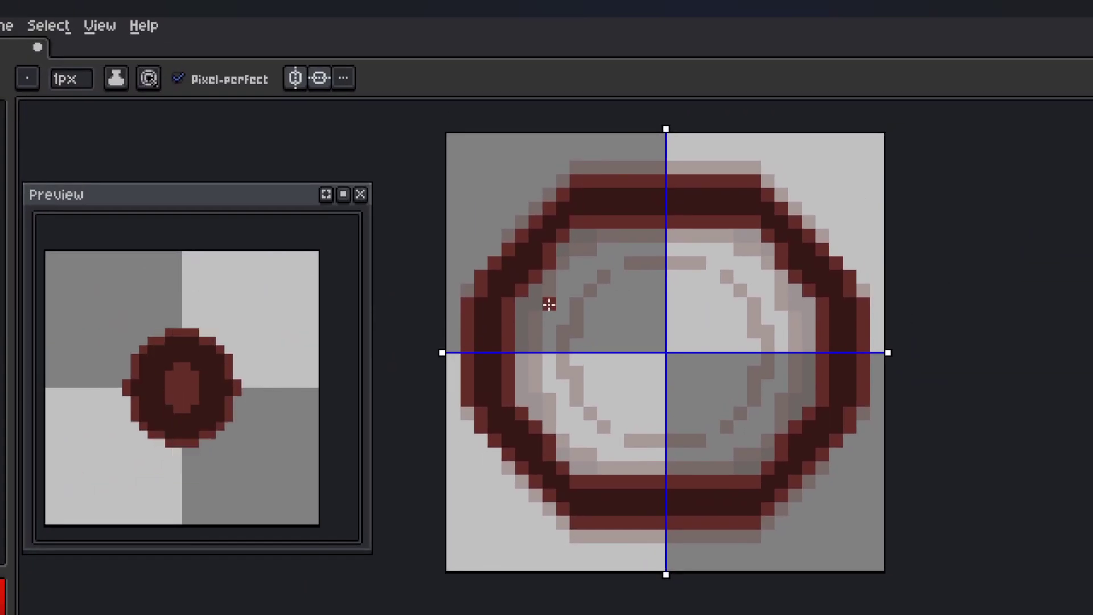
pyautogui.moveTo(559, 261); pyautogui.dragTo(550, 304)
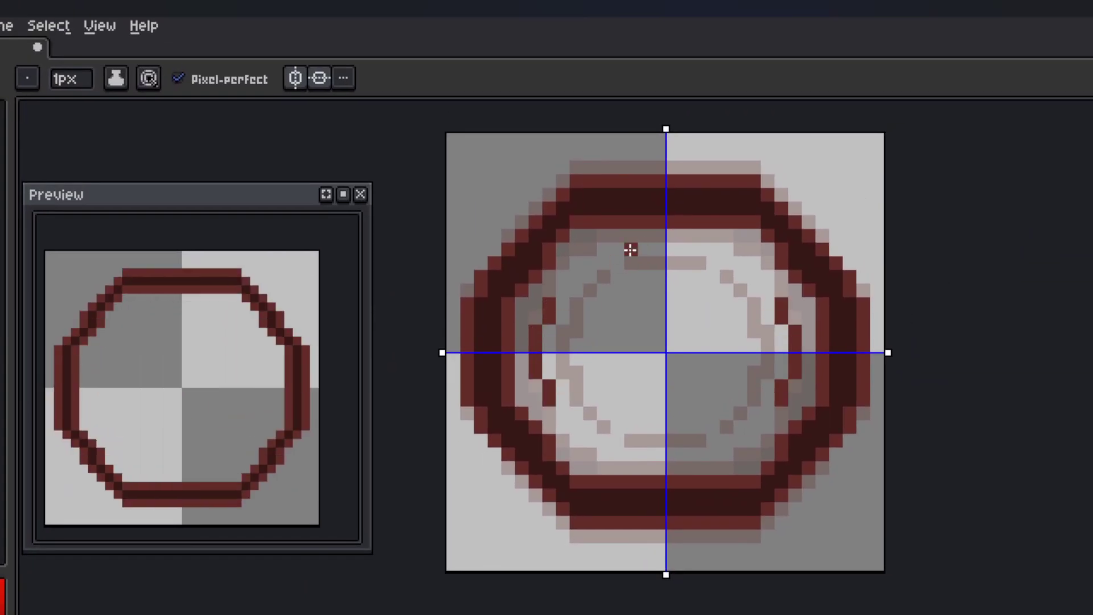
pyautogui.moveTo(639, 251); pyautogui.dragTo(691, 250)
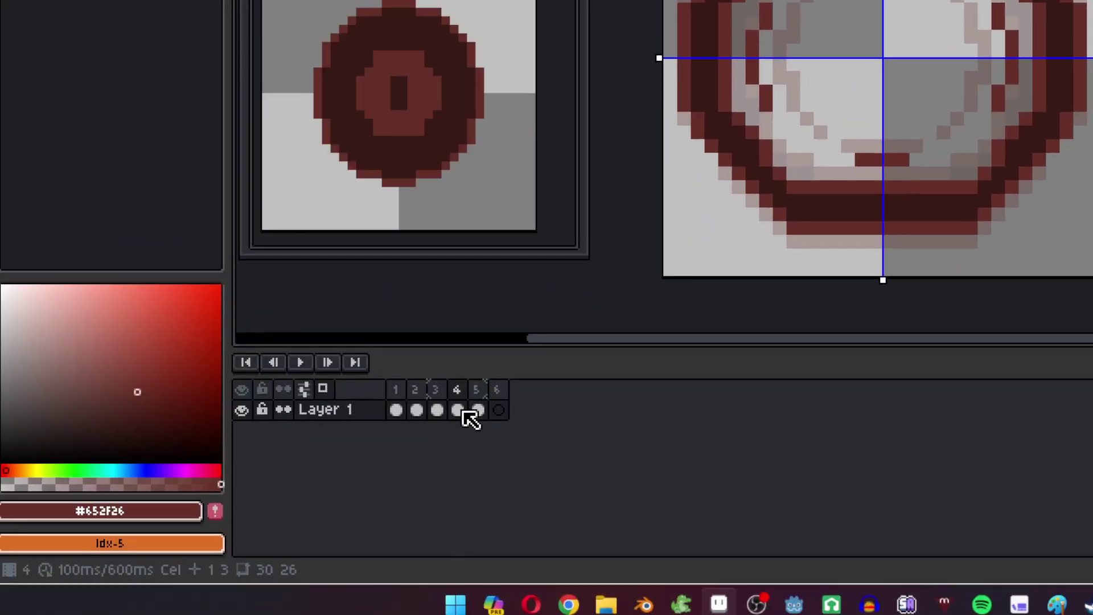
pyautogui.click(478, 410)
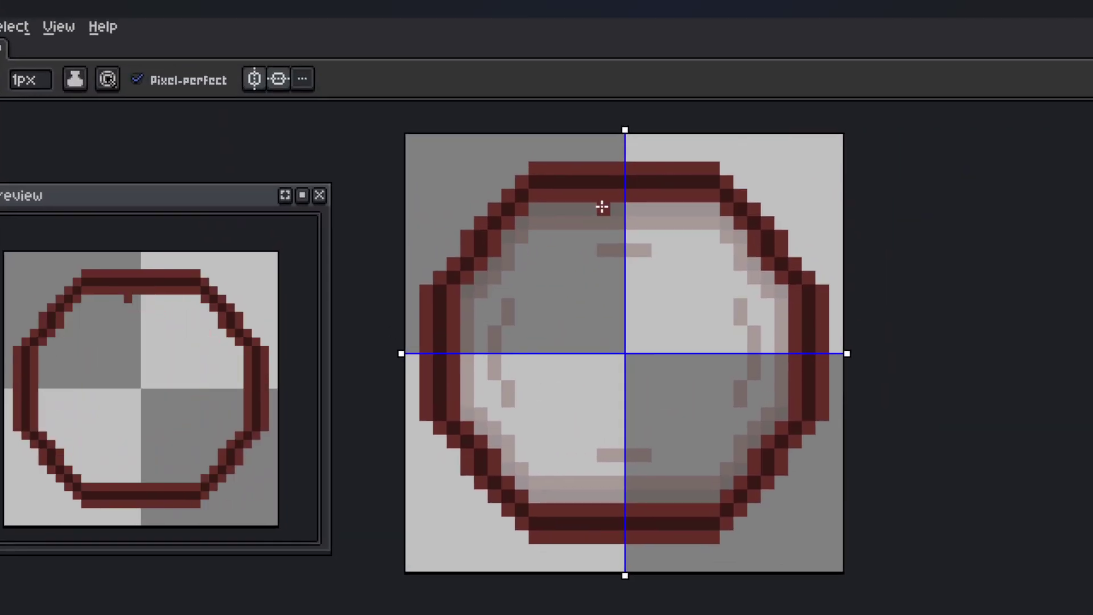
pyautogui.moveTo(602, 207); pyautogui.dragTo(588, 208)
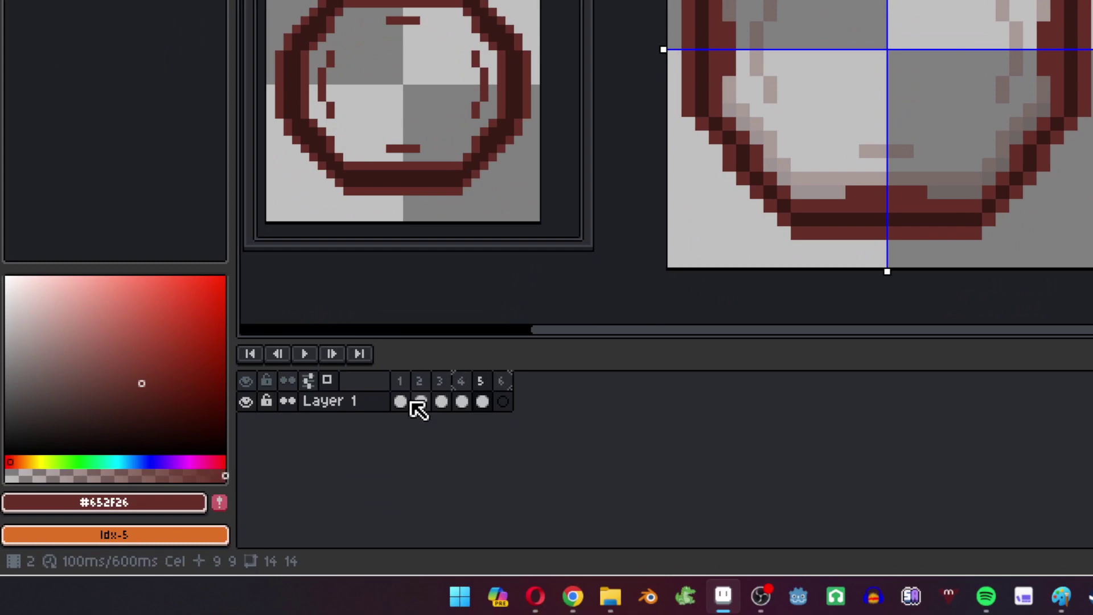
# Try shifting the cels of frames 2 to 6 one frame later, and undo the move
pyautogui.moveTo(424, 521); pyautogui.dragTo(515, 524)
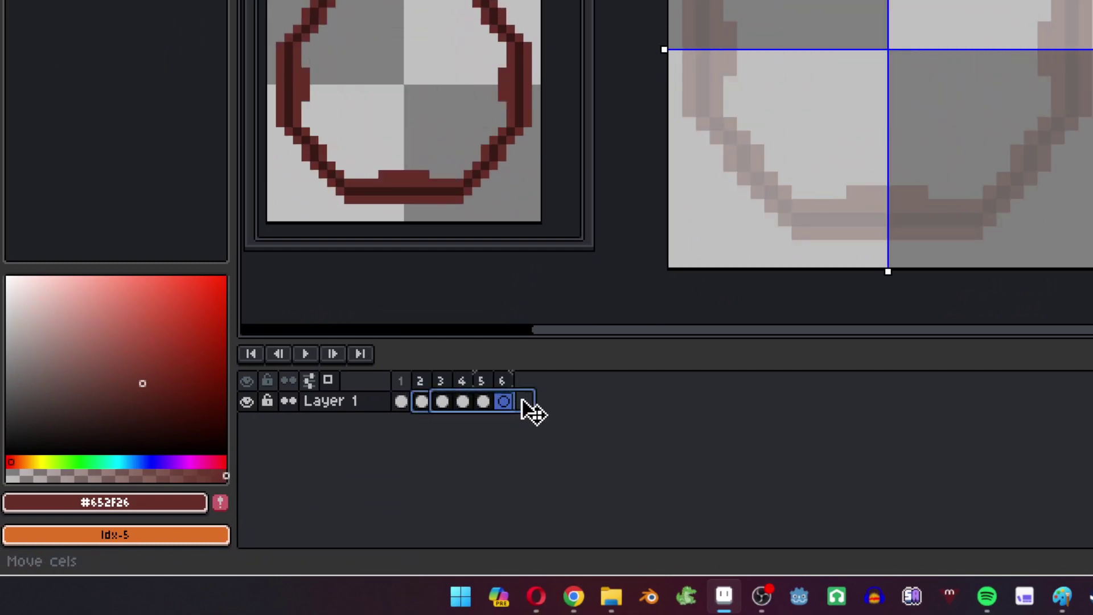
pyautogui.click(422, 401)
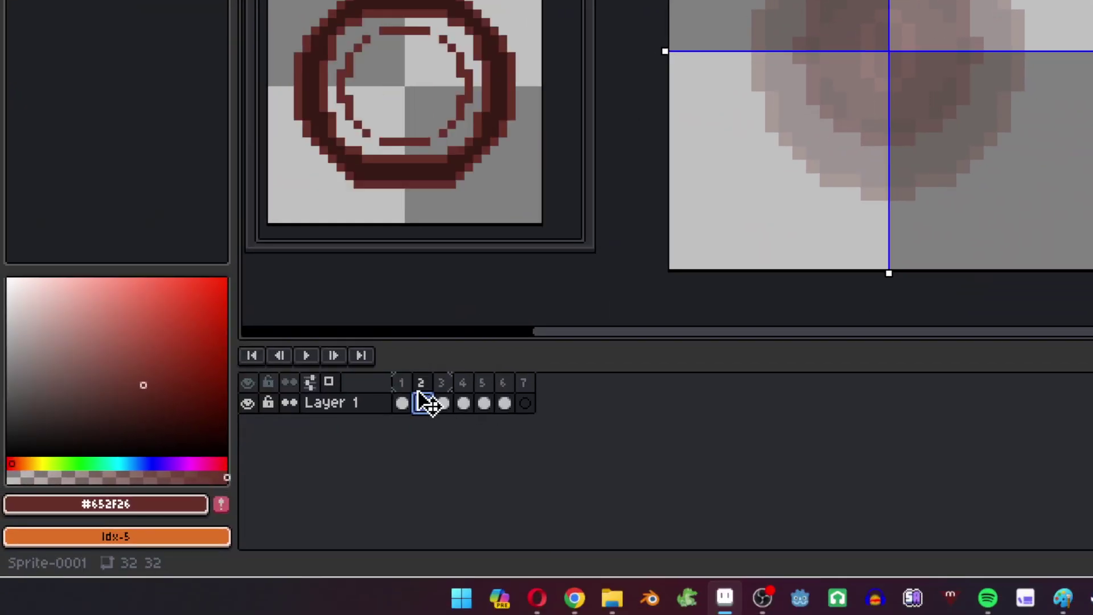
pyautogui.hotkey('ctrl', 'z')
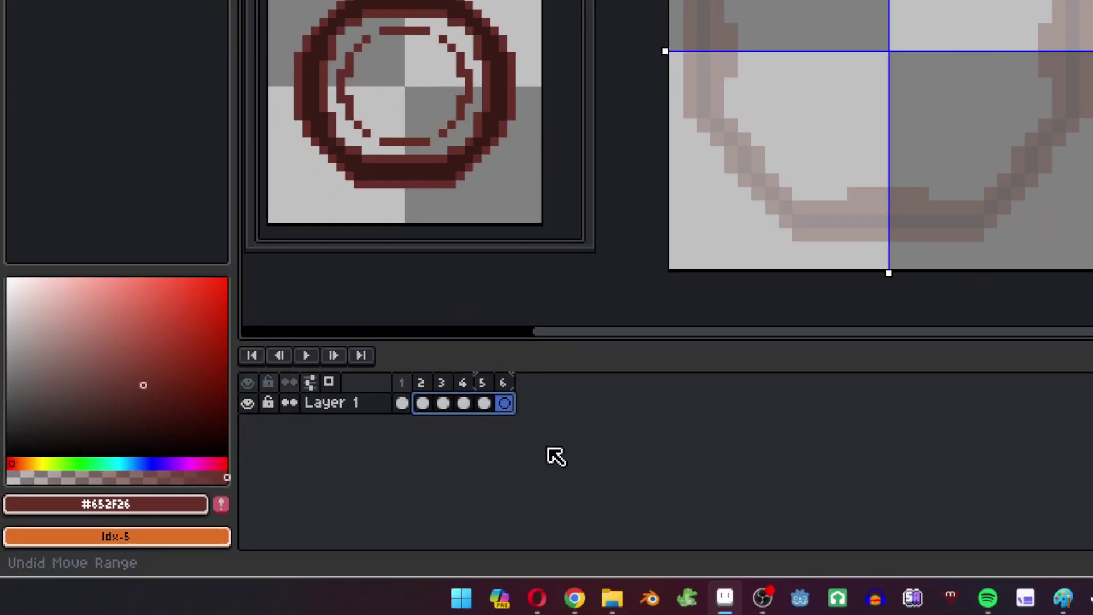
# Move the cels of frames 5 and 6 one frame later, leaving an empty frame 5
pyautogui.click(464, 409)
pyautogui.click(485, 406)
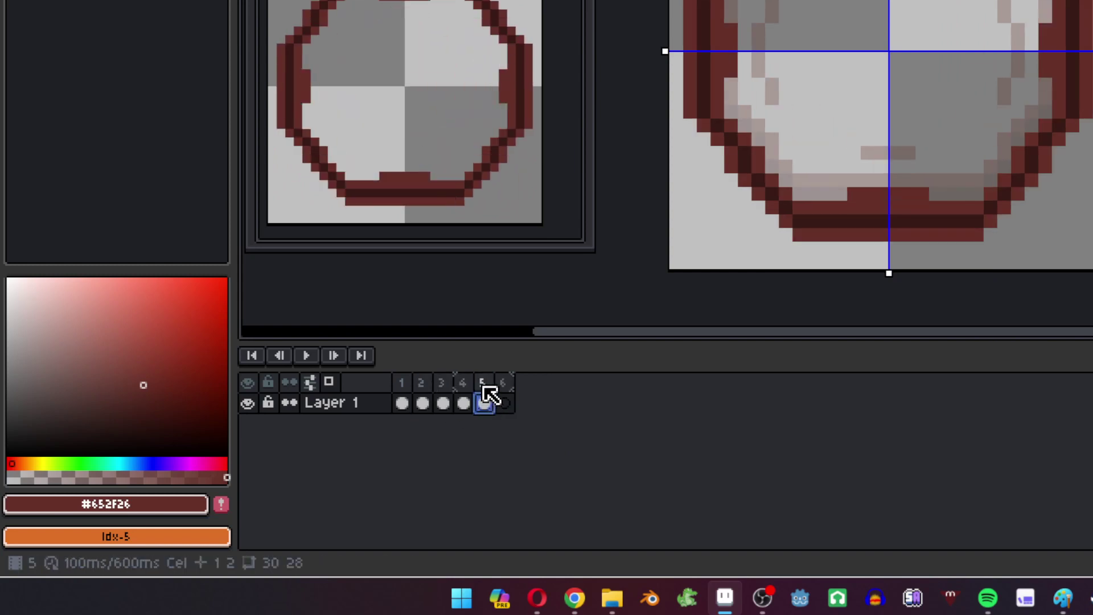
pyautogui.keyDown('shift'); pyautogui.click(505, 404); pyautogui.keyUp('shift')
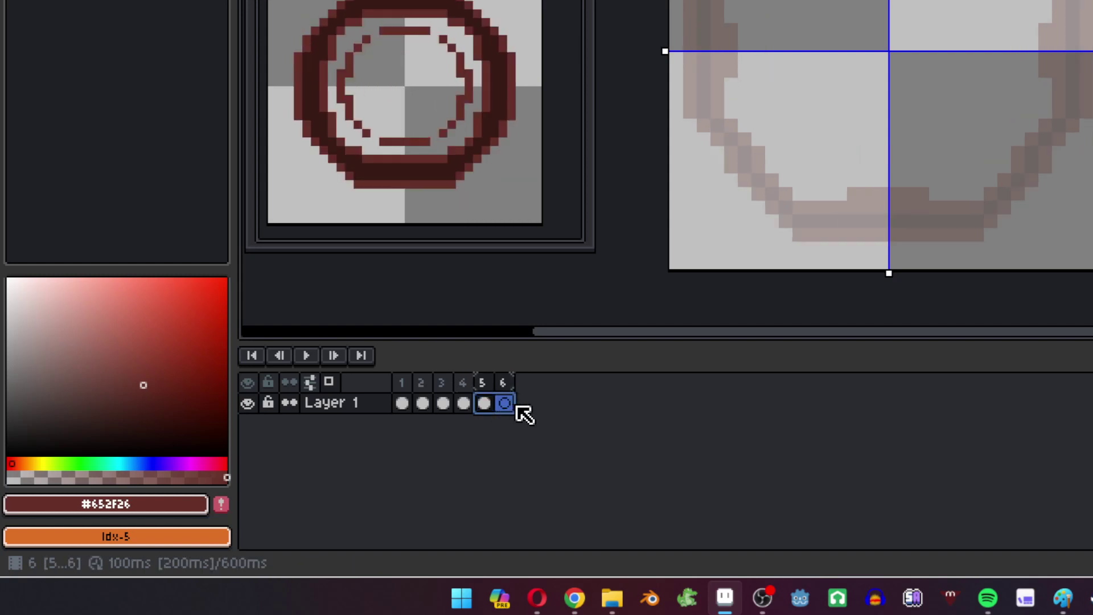
pyautogui.click(485, 404)
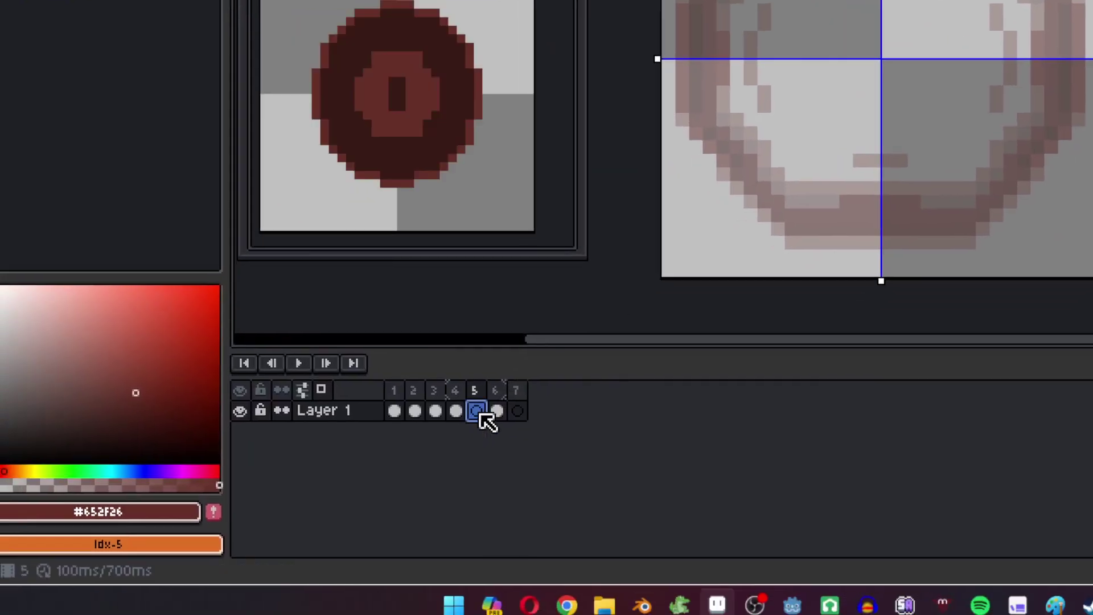
pyautogui.click(464, 403)
pyautogui.press('Return')
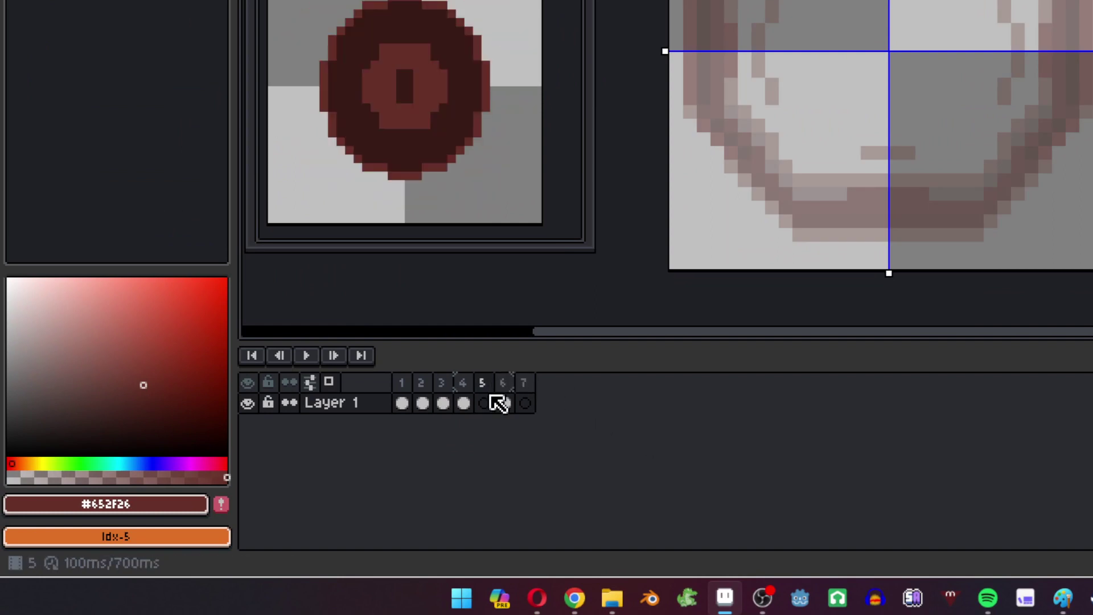
# Sample dark brown #381B16 from frame 4 and draw a rounded ring about 28 by 26 px in frame 5 over the onion-skinned neighbours
pyautogui.click(464, 403)
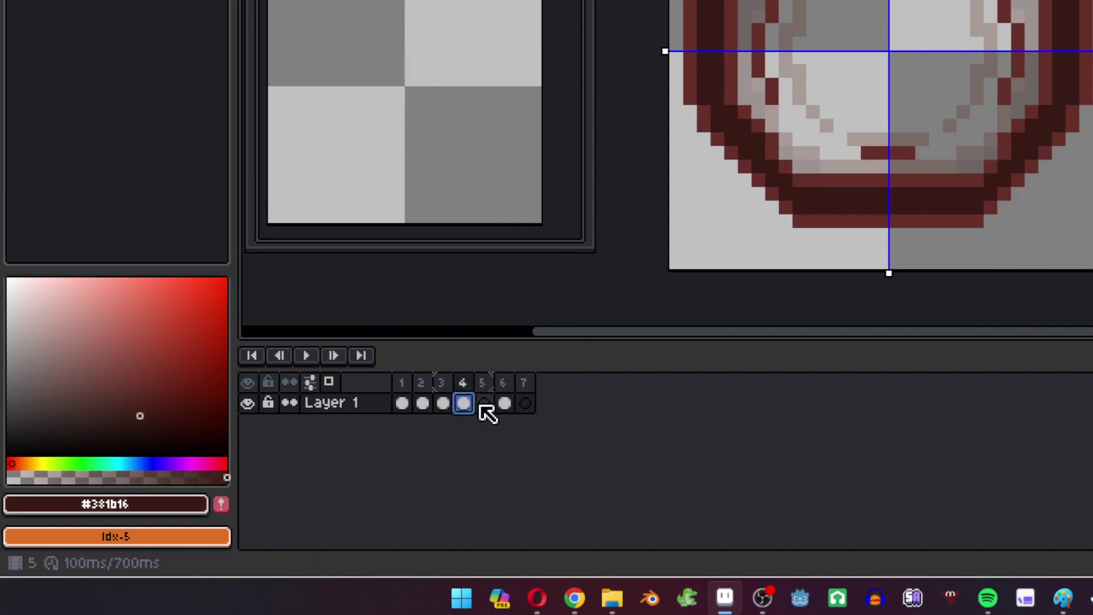
pyautogui.click(483, 404)
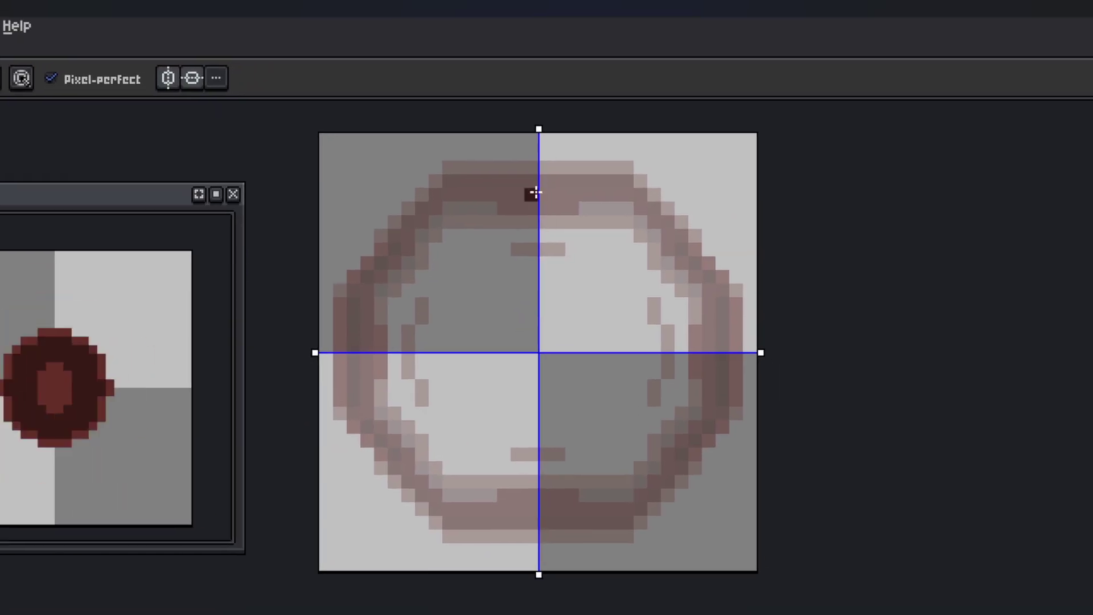
pyautogui.moveTo(532, 195)
pyautogui.mouseDown()
pyautogui.moveTo(426, 221)
pyautogui.moveTo(370, 263)
pyautogui.moveTo(354, 297)
pyautogui.moveTo(375, 272)
pyautogui.moveTo(350, 363)
pyautogui.moveTo(364, 299)
pyautogui.moveTo(369, 412)
pyautogui.moveTo(385, 447)
pyautogui.moveTo(454, 504)
pyautogui.moveTo(517, 507)
pyautogui.moveTo(470, 514)
pyautogui.moveTo(573, 522)
pyautogui.moveTo(489, 510)
pyautogui.mouseUp()
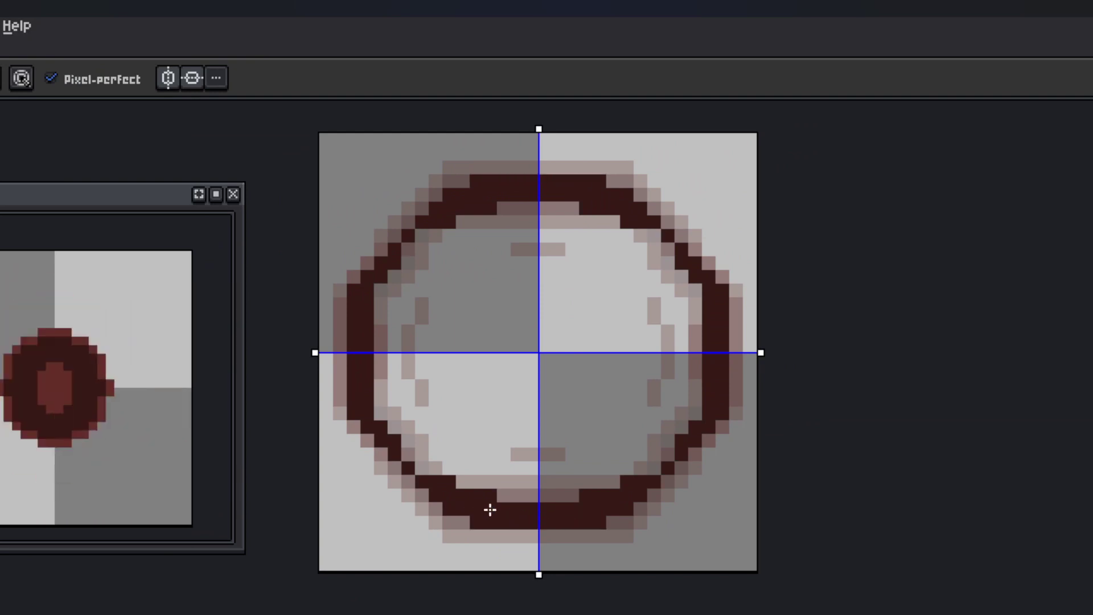
# Sample red-brown #652F26 from frame 4 and outline the dark ring in frame 5 with it
pyautogui.click(463, 403)
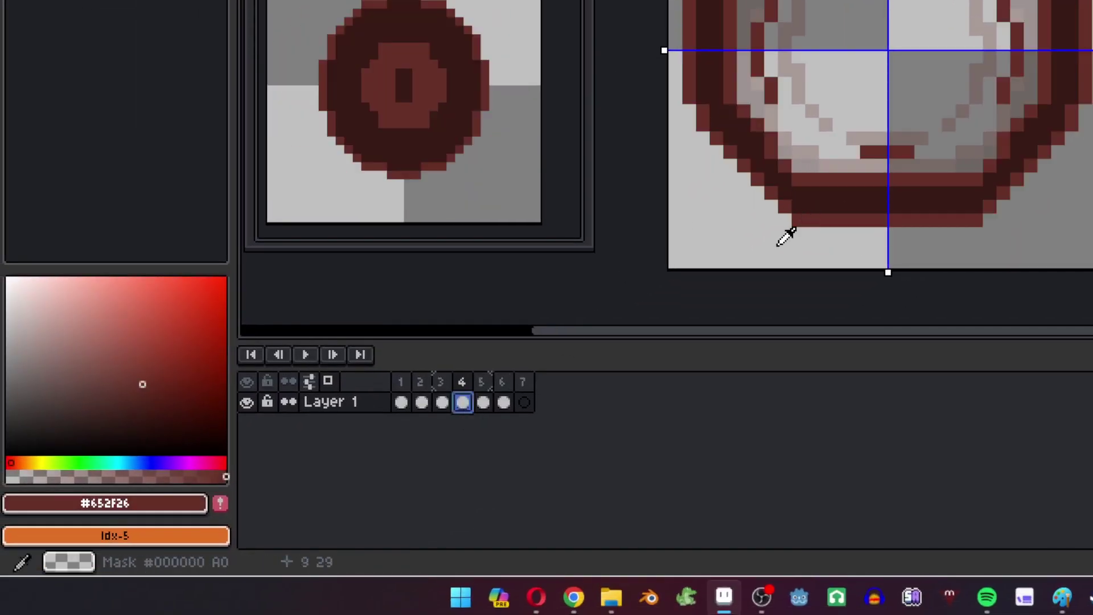
pyautogui.click(483, 402)
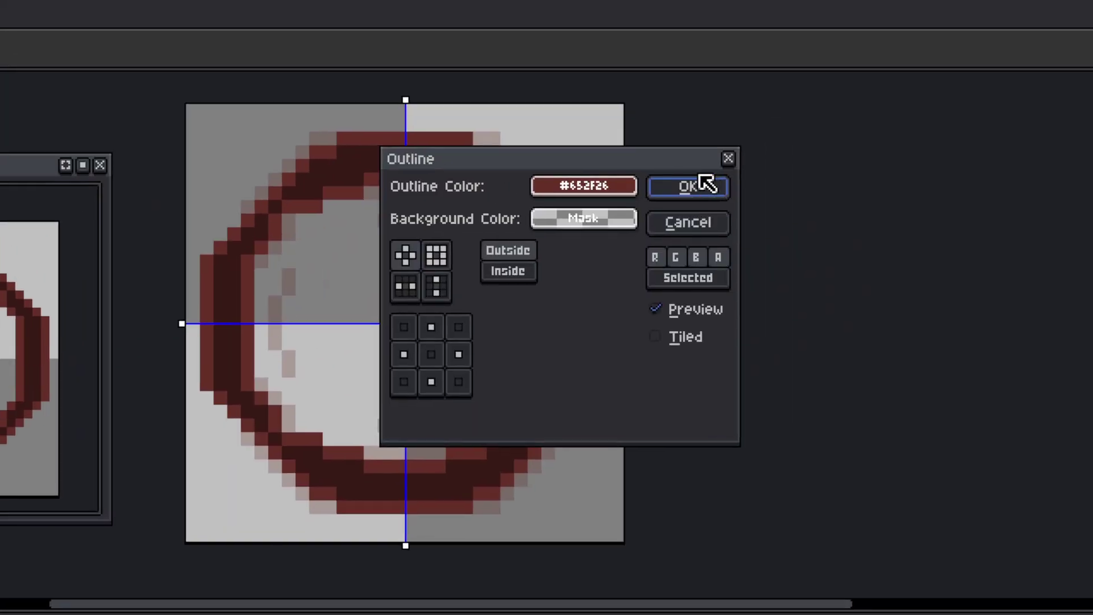
pyautogui.click(702, 184)
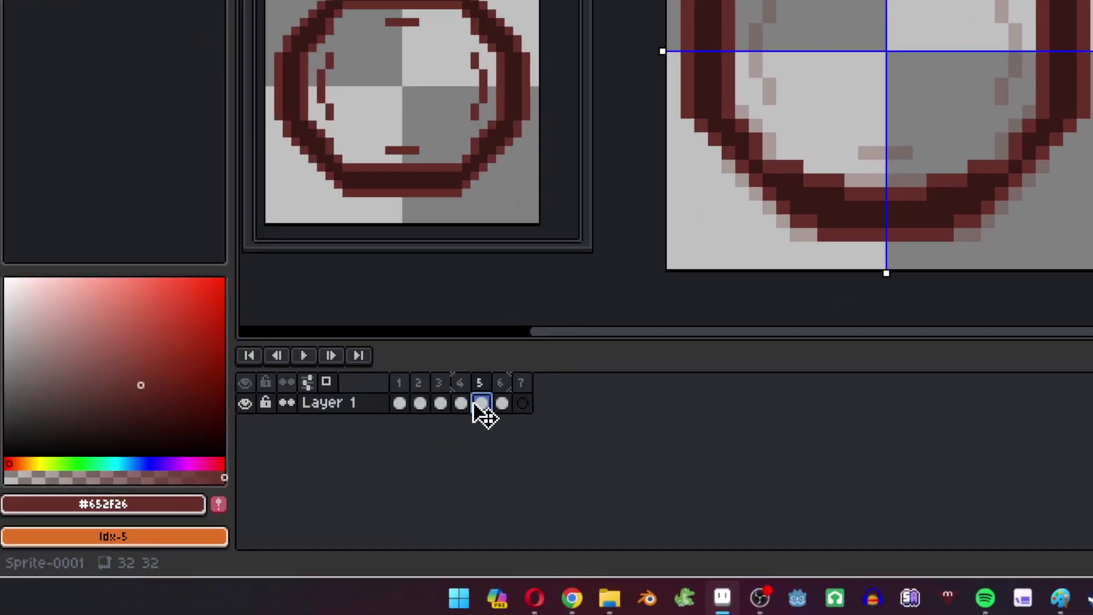
# Draw mirrored red-brown details in frame 5: thicken the ring's side middles inward and add short dashes and single pixels inside its edges
pyautogui.click(463, 402)
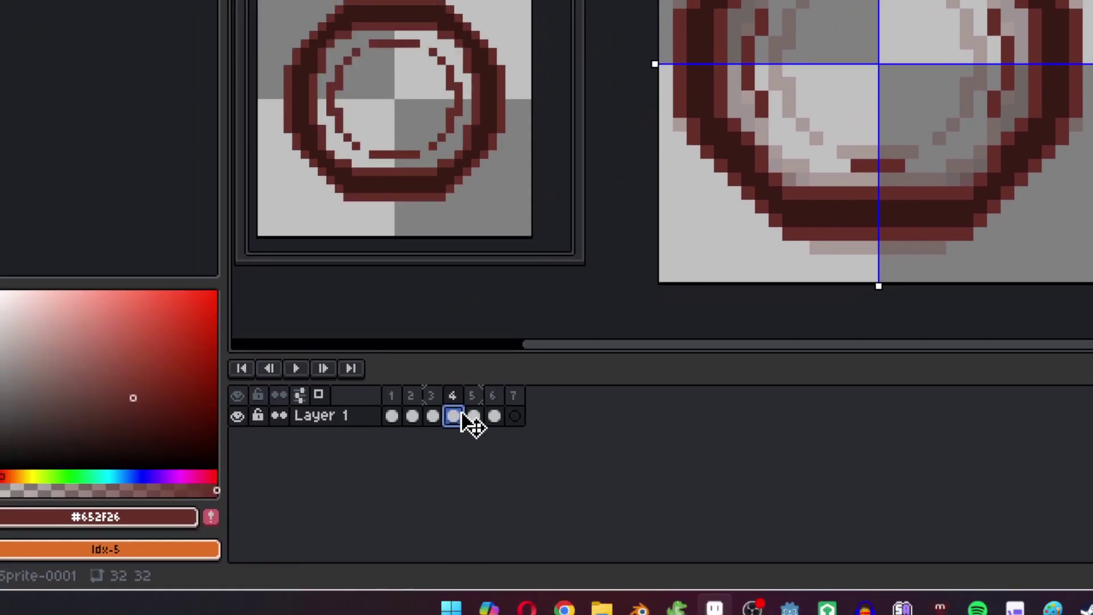
pyautogui.click(328, 612)
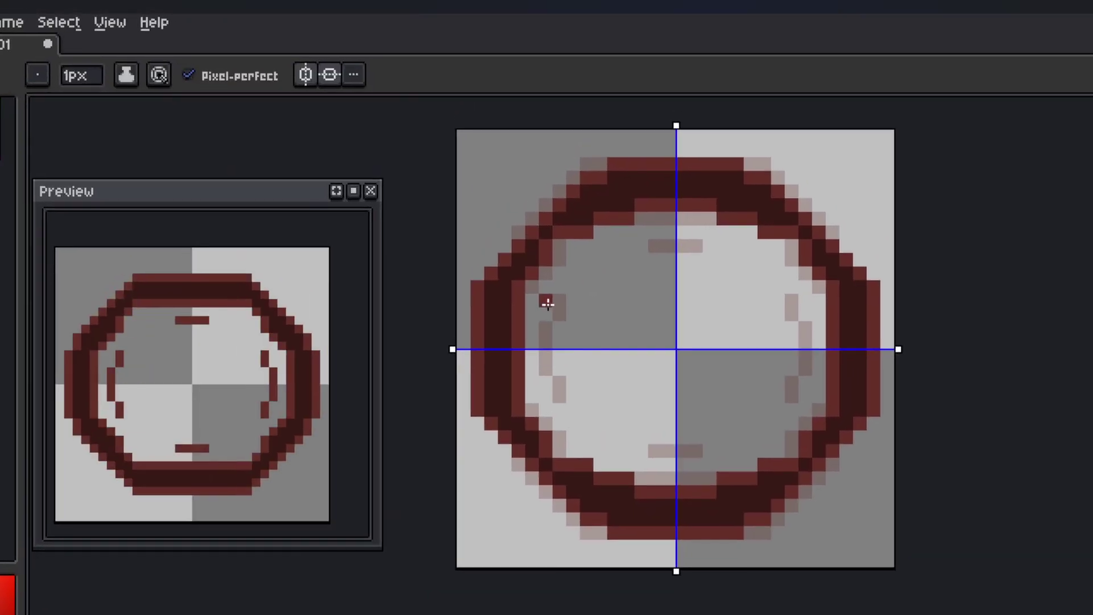
pyautogui.moveTo(587, 236); pyautogui.dragTo(587, 245)
pyautogui.moveTo(535, 328); pyautogui.dragTo(533, 343)
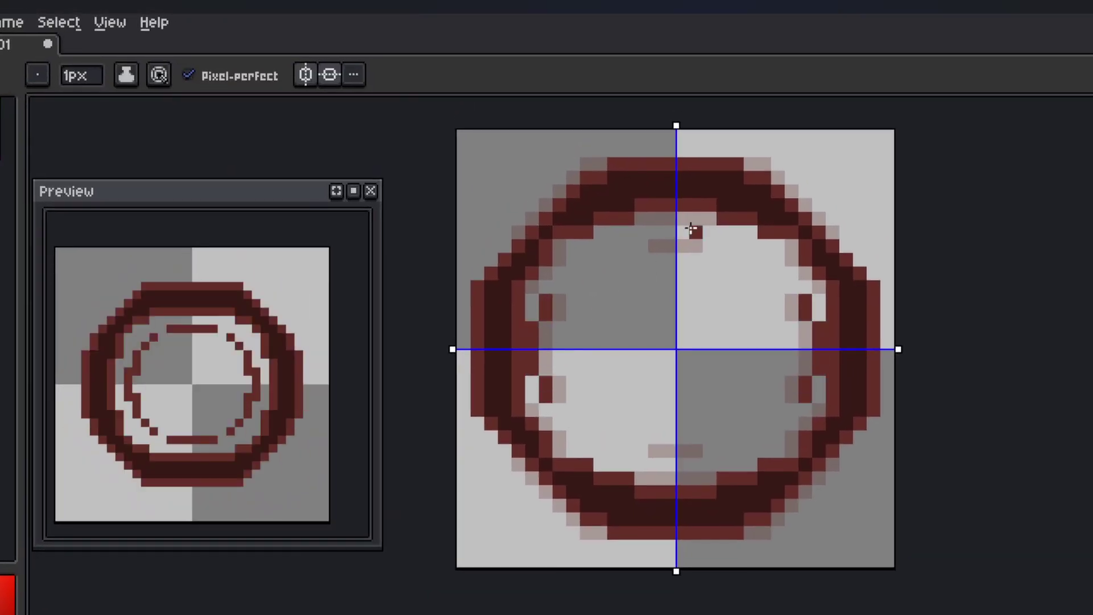
pyautogui.moveTo(654, 232); pyautogui.dragTo(694, 230)
pyautogui.click(639, 232)
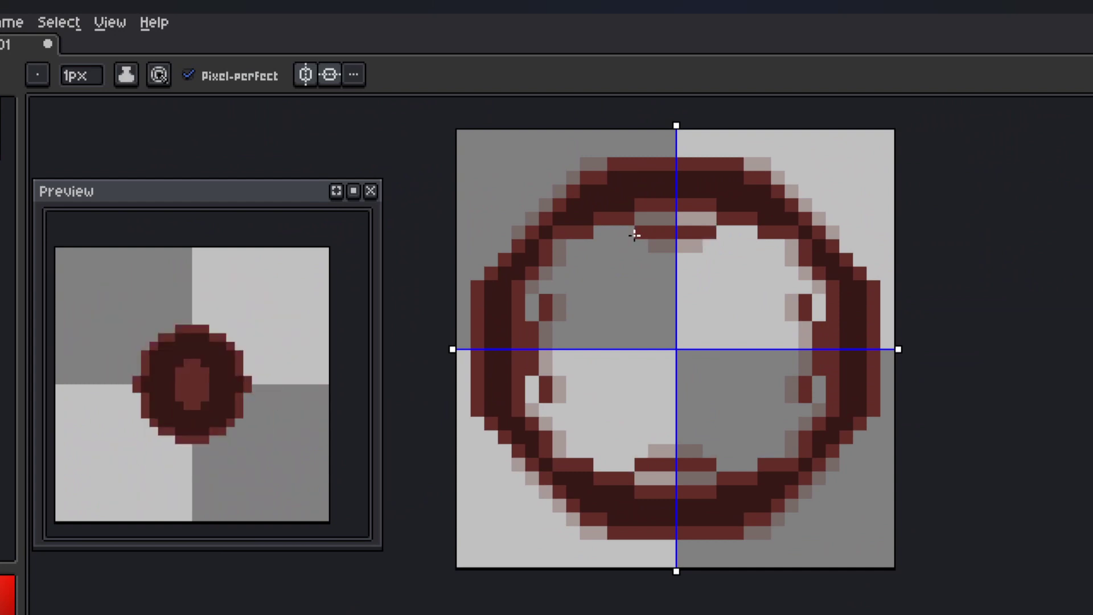
pyautogui.click(626, 245)
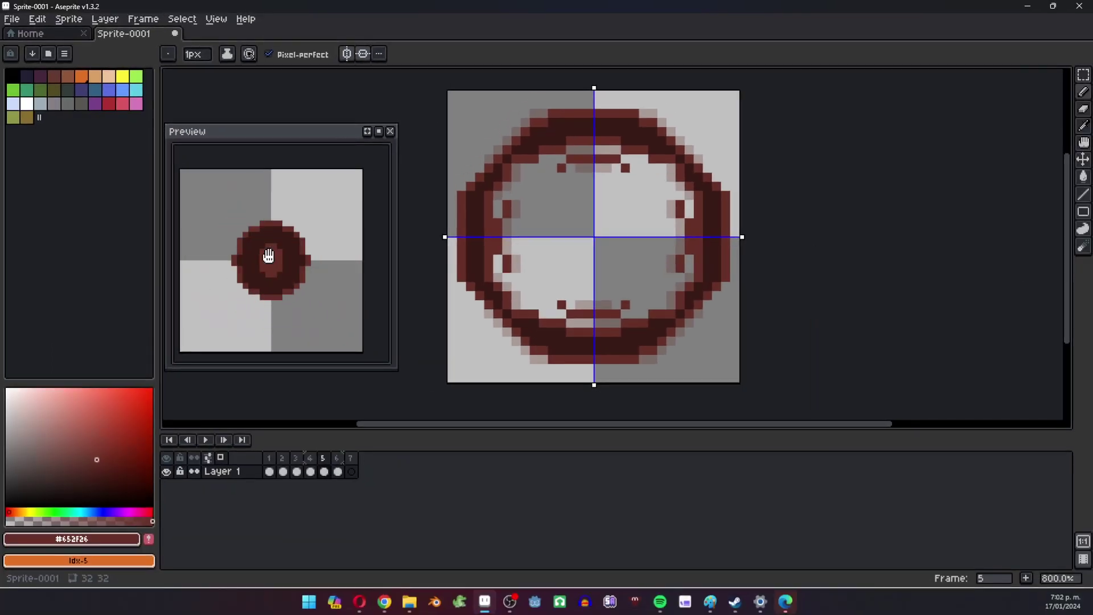
# Add an empty eighth frame after frame 7
pyautogui.click(351, 472)
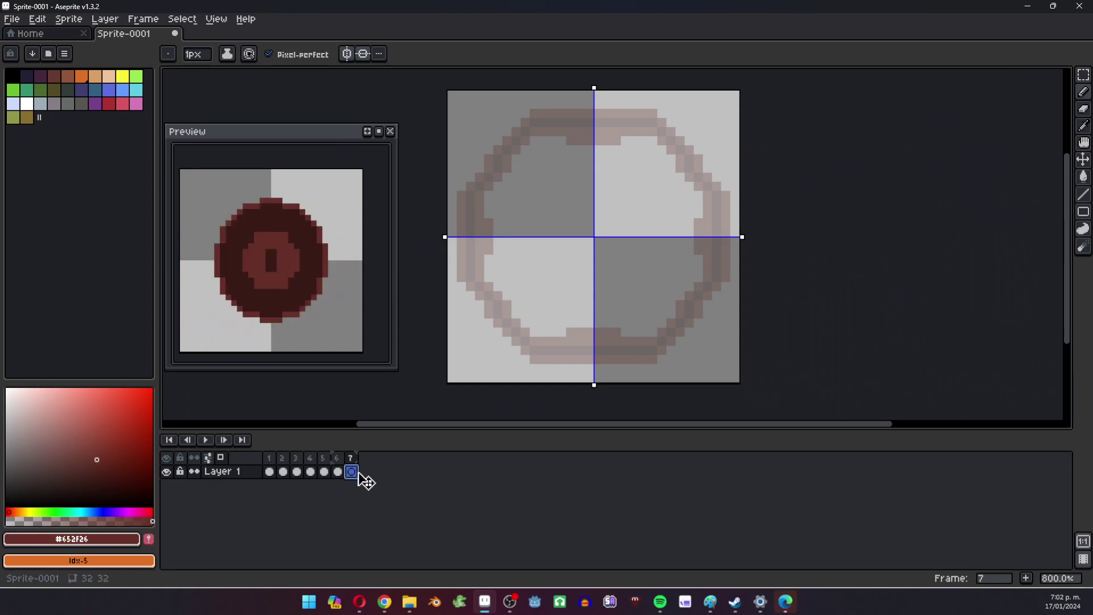
pyautogui.moveTo(363, 477); pyautogui.dragTo(365, 477)
pyautogui.click(350, 476)
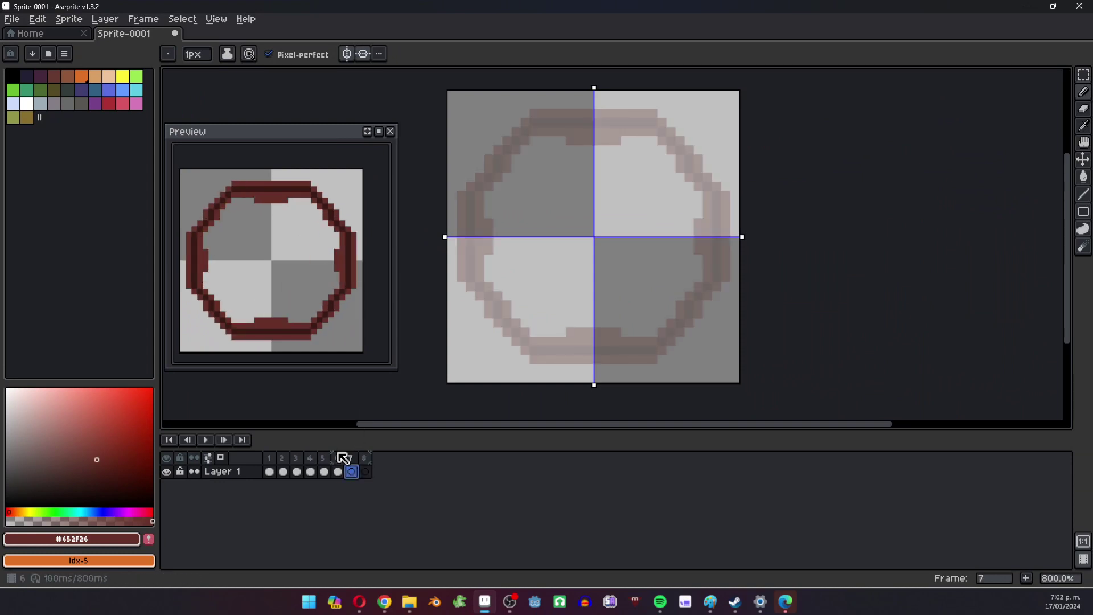
# Draw mirrored red-brown pixels in the empty frame 7 over frame 6's onion-skinned ring
pyautogui.click(338, 472)
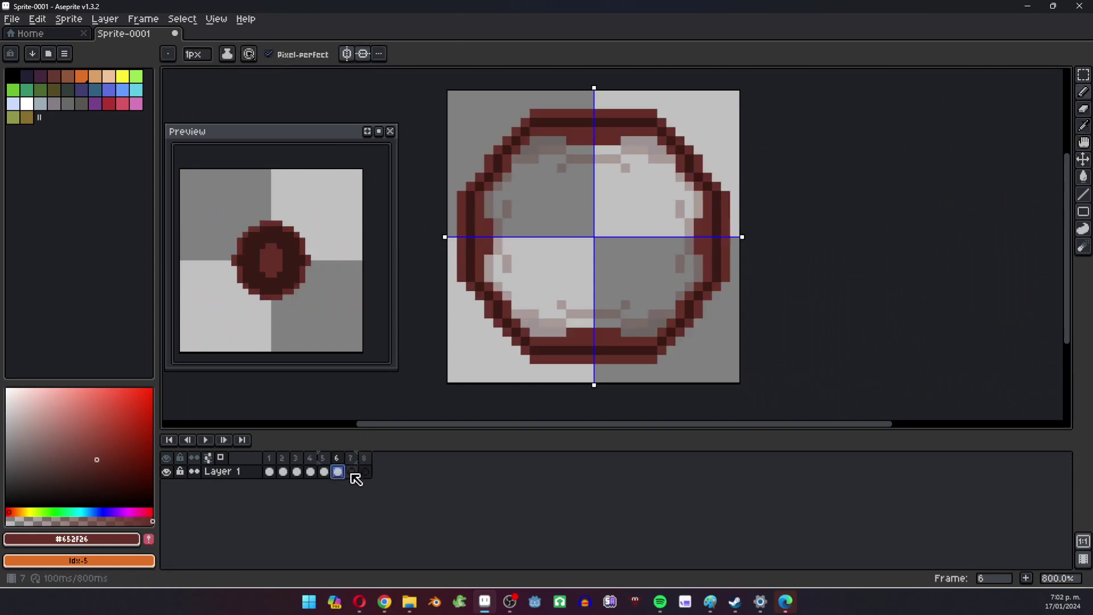
pyautogui.click(352, 473)
pyautogui.click(498, 149)
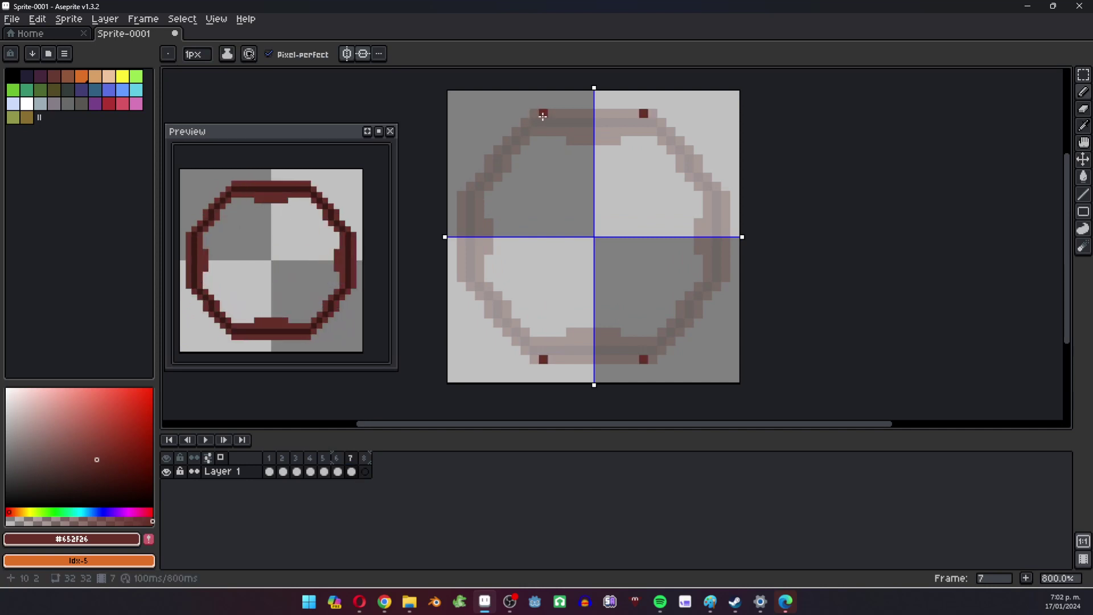